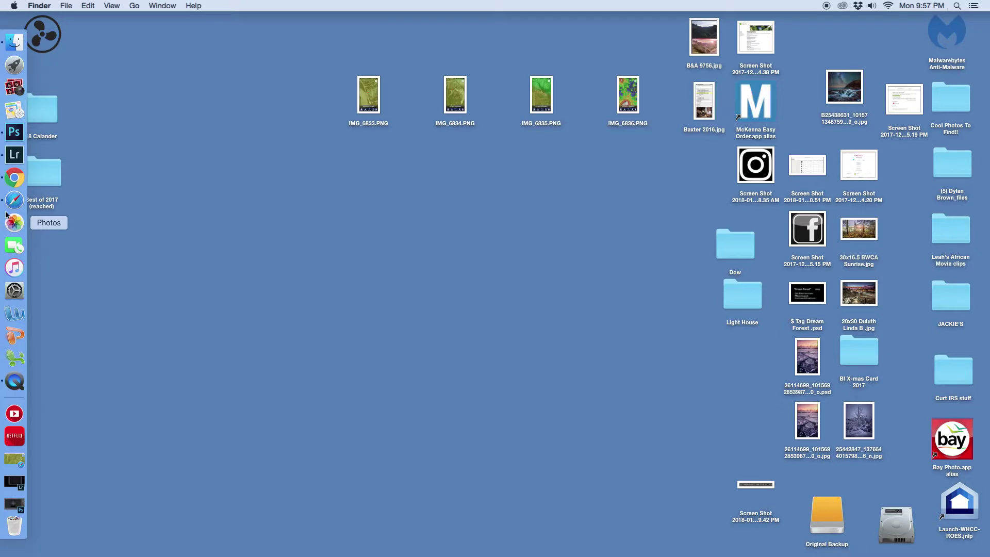
# Switch to Safari, read the zenith sky brightness at the Texoma Park Rd bridge, and show the overlay legend for comparison
pyautogui.click(14, 200)
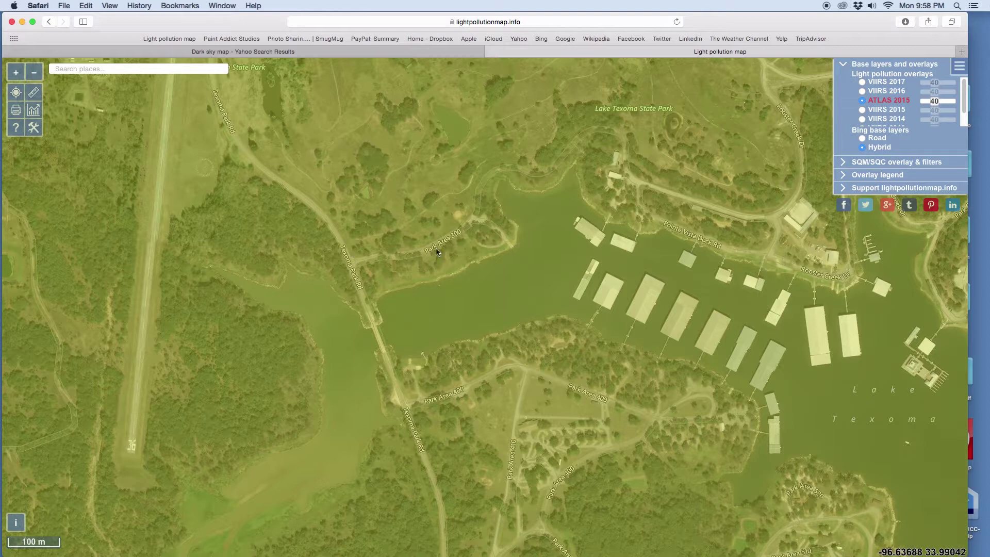
pyautogui.click(381, 306)
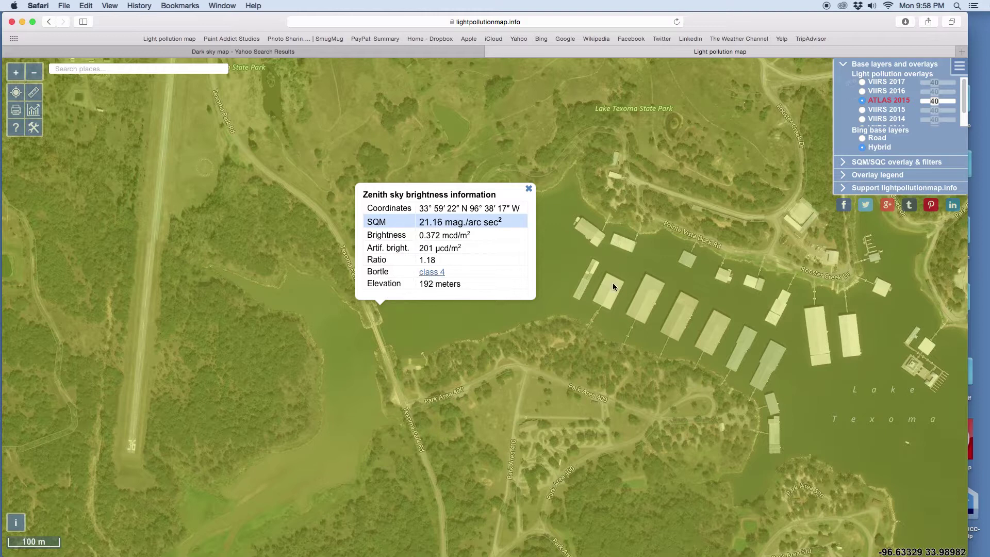
pyautogui.click(860, 178)
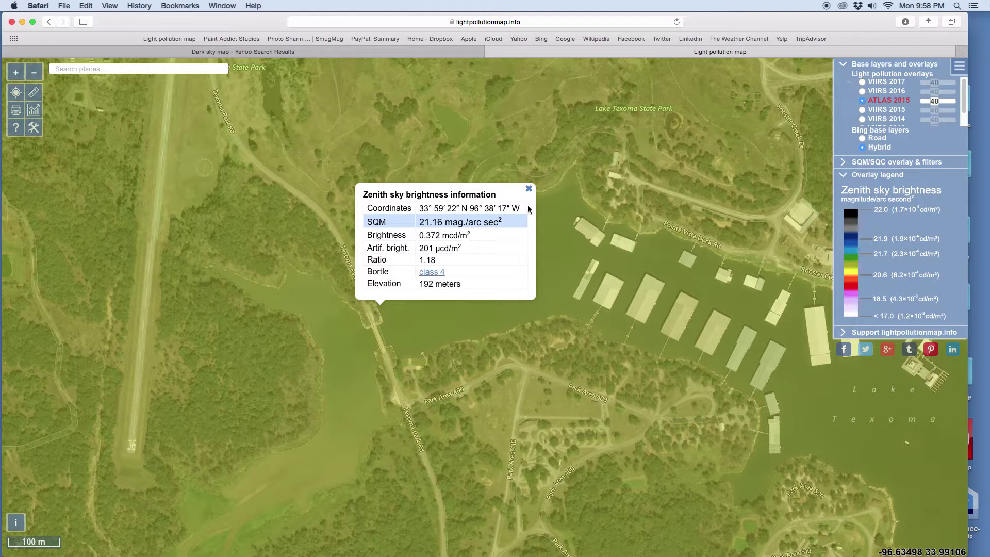
pyautogui.click(529, 189)
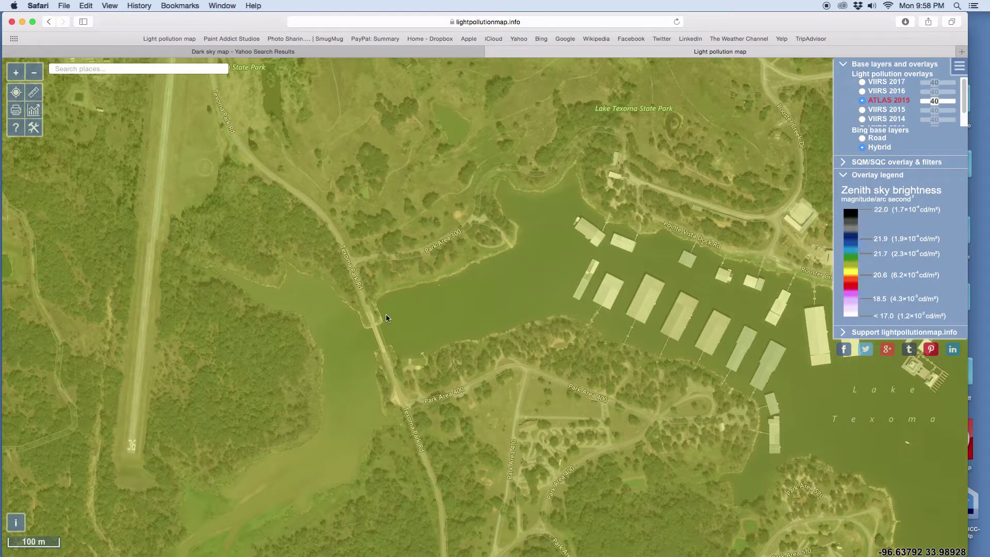
# Examine the regional light pollution around Lake Texoma, from Dallas and Fort Worth up to Oklahoma City
pyautogui.scroll(-5, 386, 316)
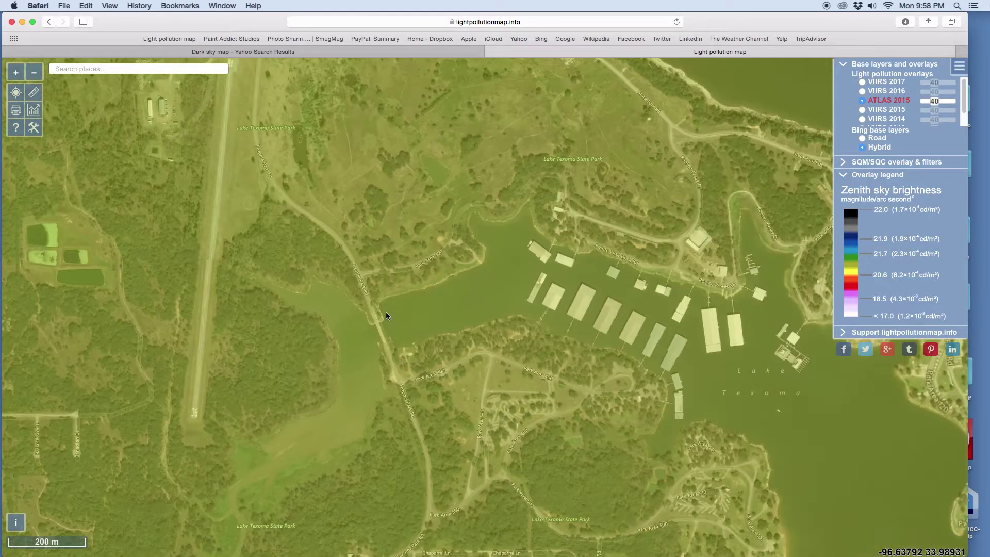
pyautogui.scroll(-5, 386, 315)
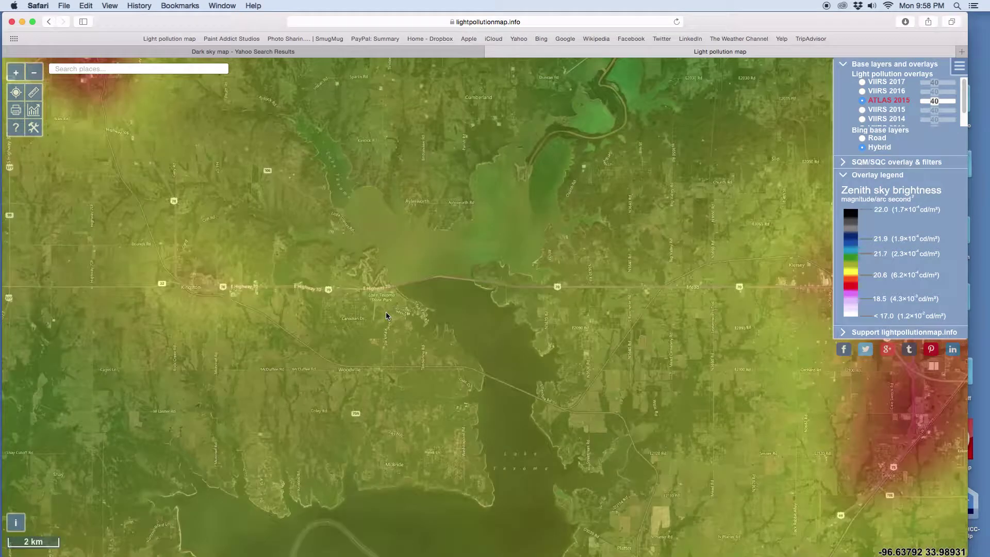
pyautogui.scroll(-3, 387, 315)
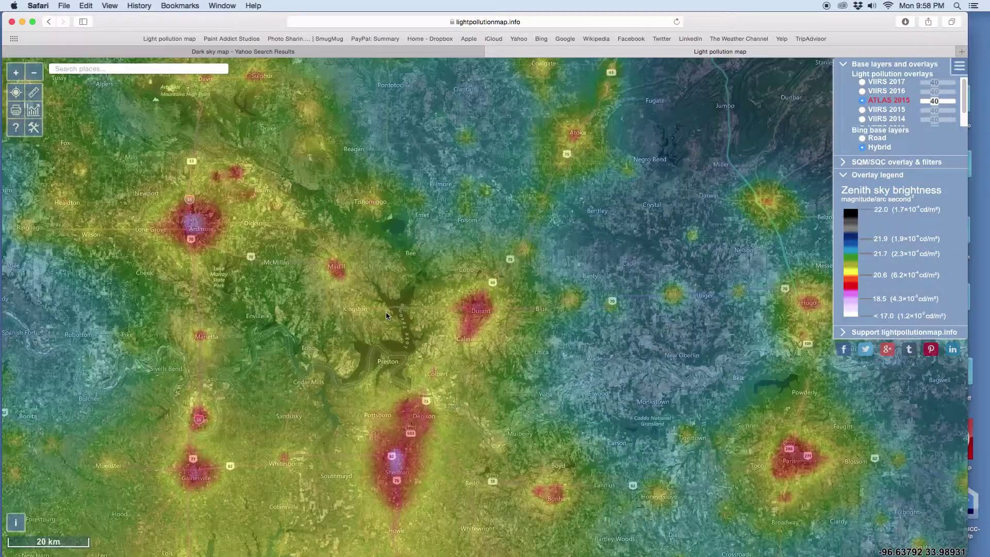
pyautogui.scroll(-3, 387, 313)
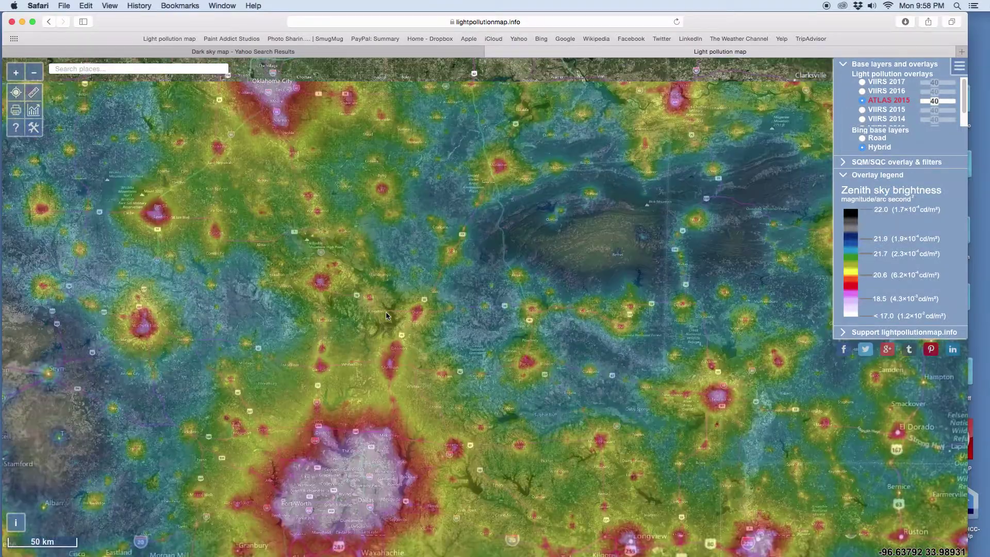
pyautogui.scroll(-3, 387, 315)
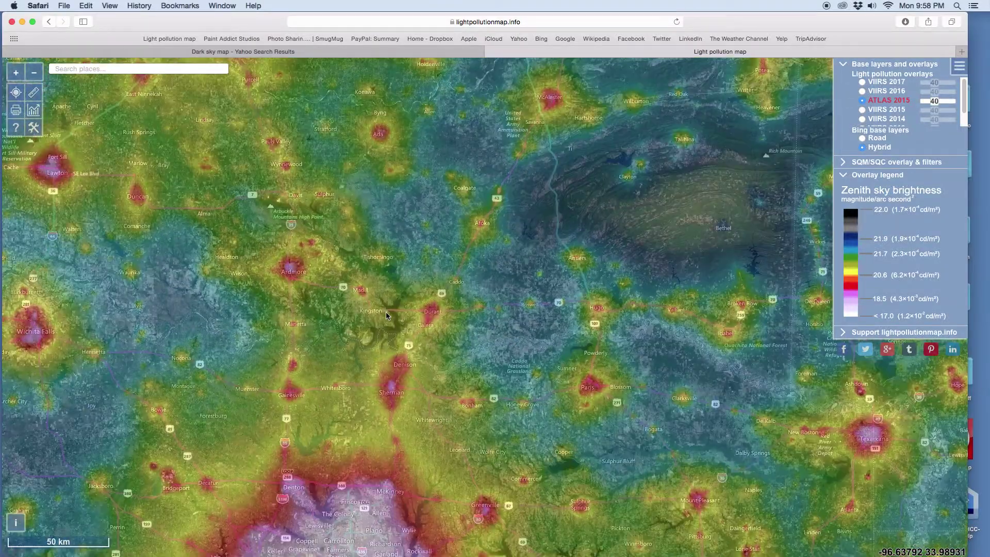
pyautogui.scroll(2, 387, 316)
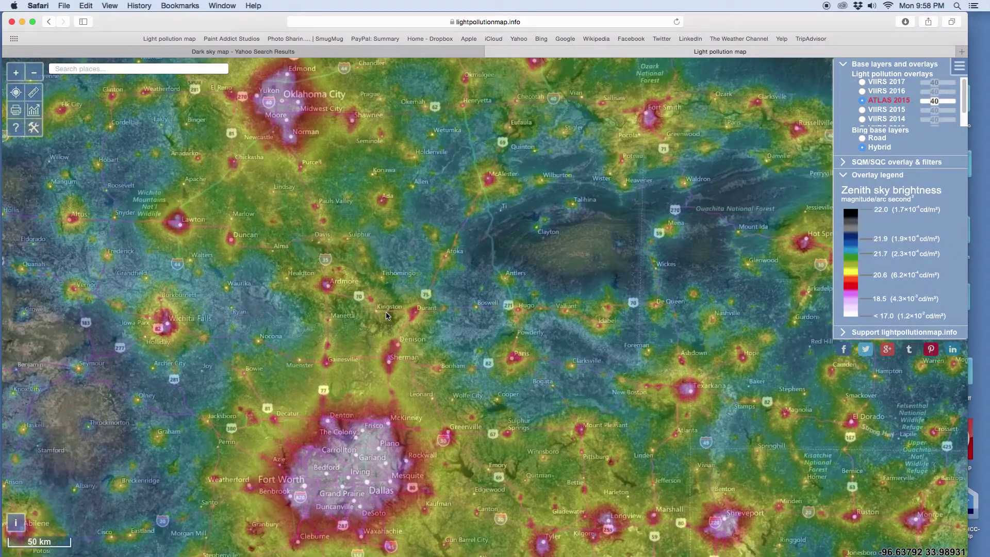
pyautogui.scroll(-2, 386, 316)
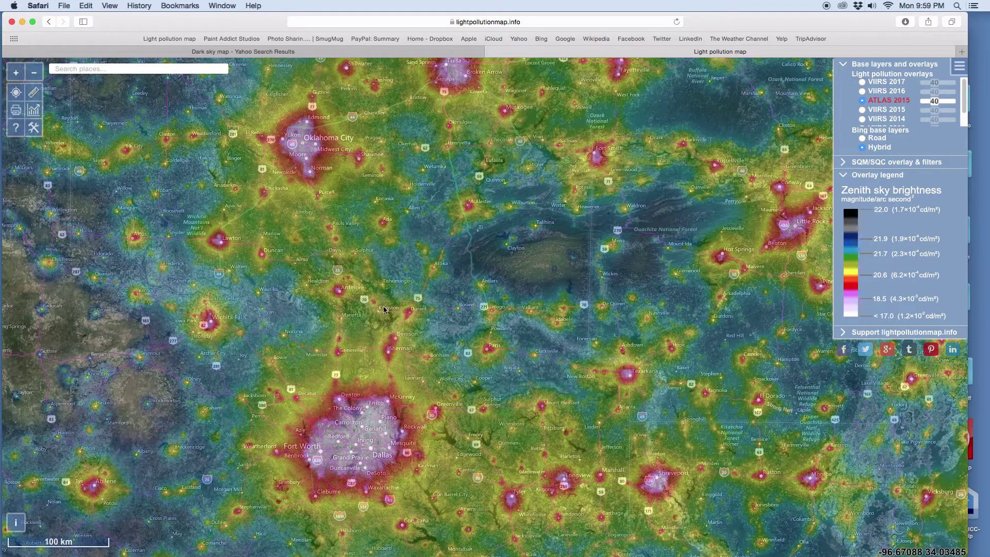
# Read the zenith sky brightness at the lakeshore clearing just southeast of the Texoma Park Rd bridge in Lake Texoma State Park
pyautogui.scroll(2, 385, 306)
pyautogui.scroll(3, 385, 303)
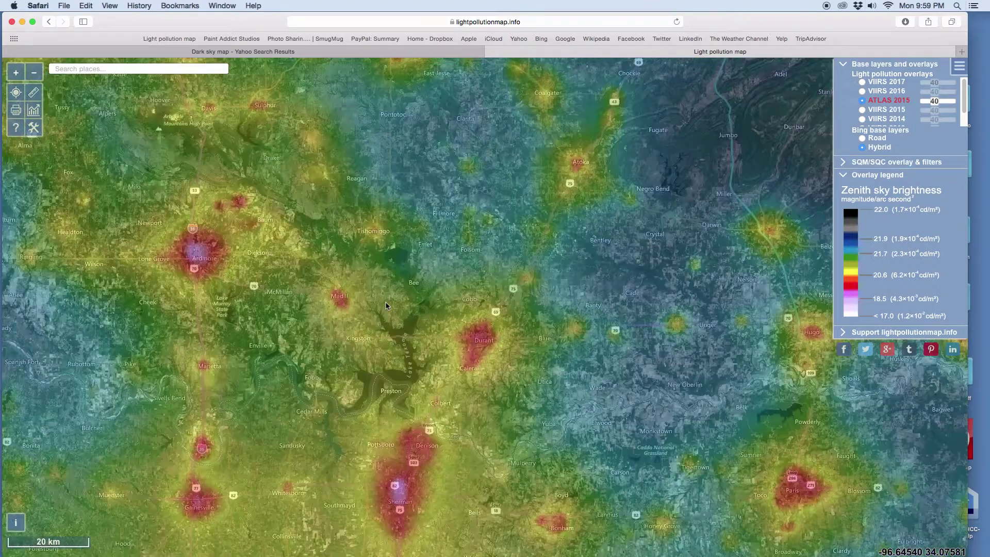
pyautogui.scroll(4, 386, 307)
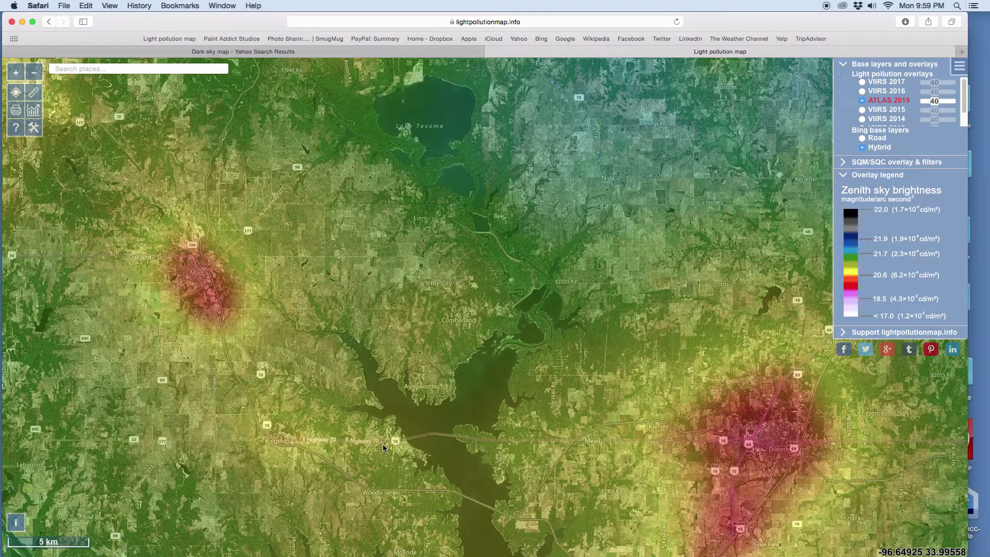
pyautogui.scroll(2, 388, 498)
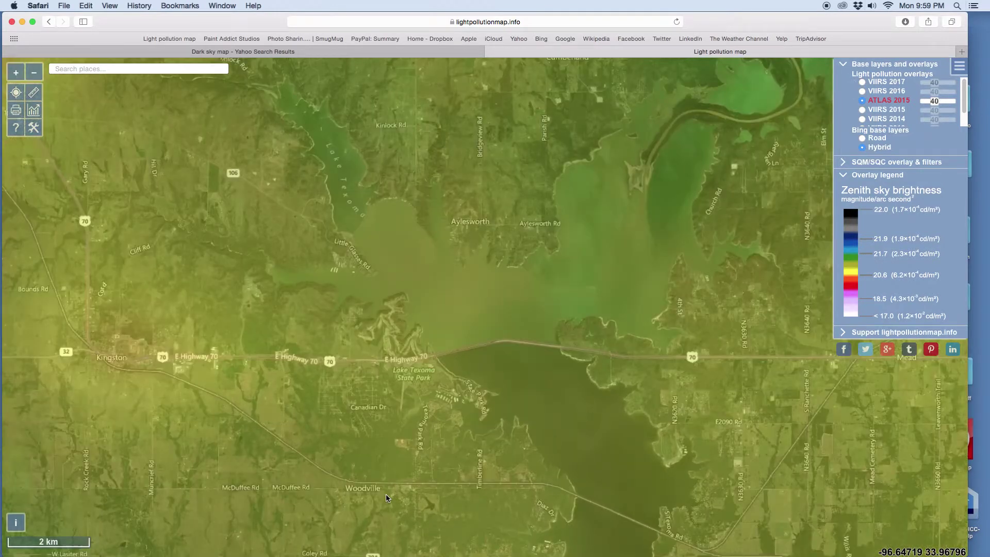
pyautogui.scroll(2, 394, 490)
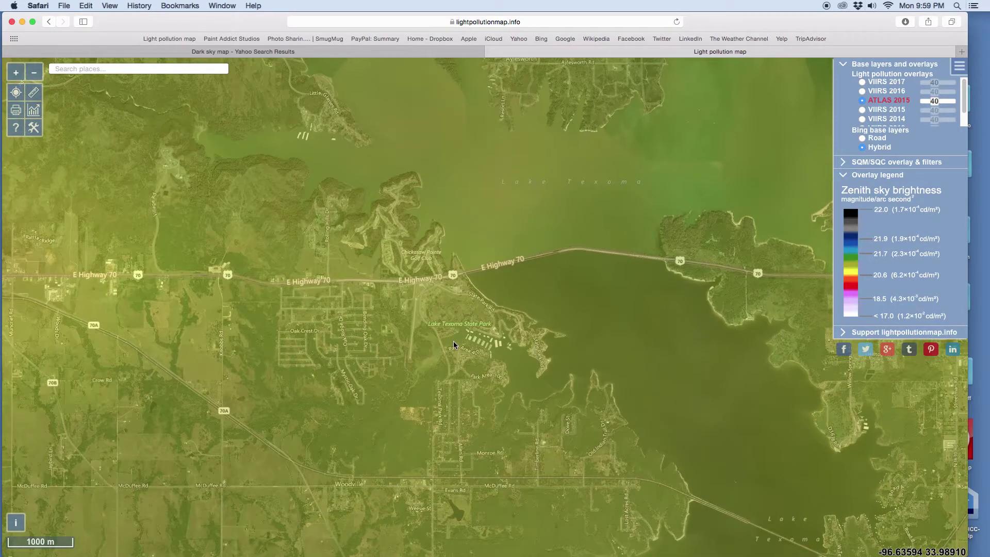
pyautogui.scroll(2, 453, 341)
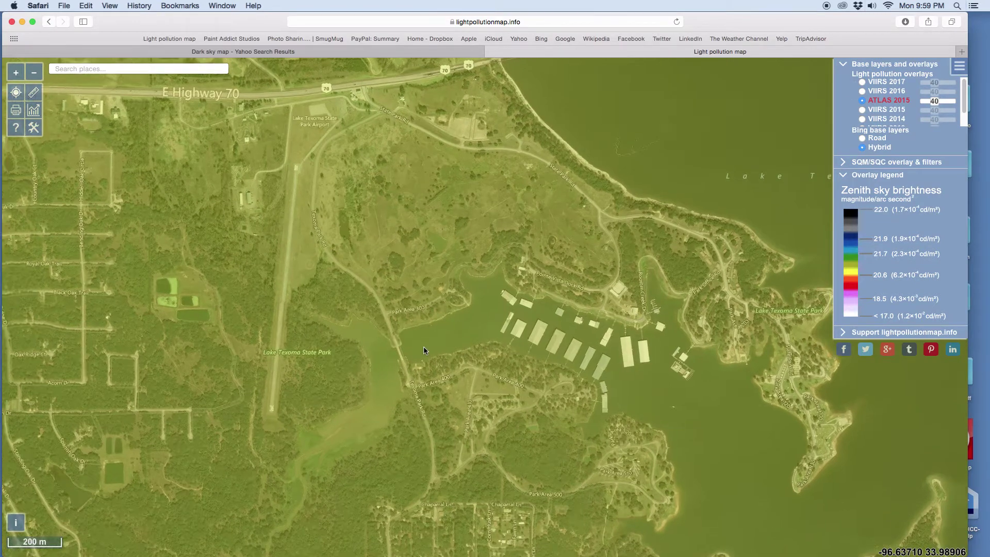
pyautogui.scroll(2, 424, 351)
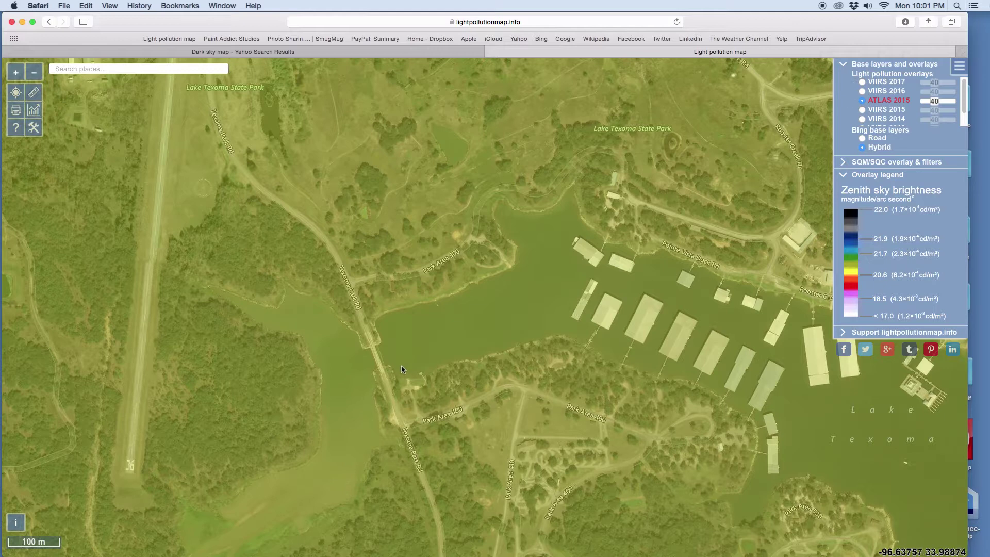
pyautogui.scroll(2, 393, 373)
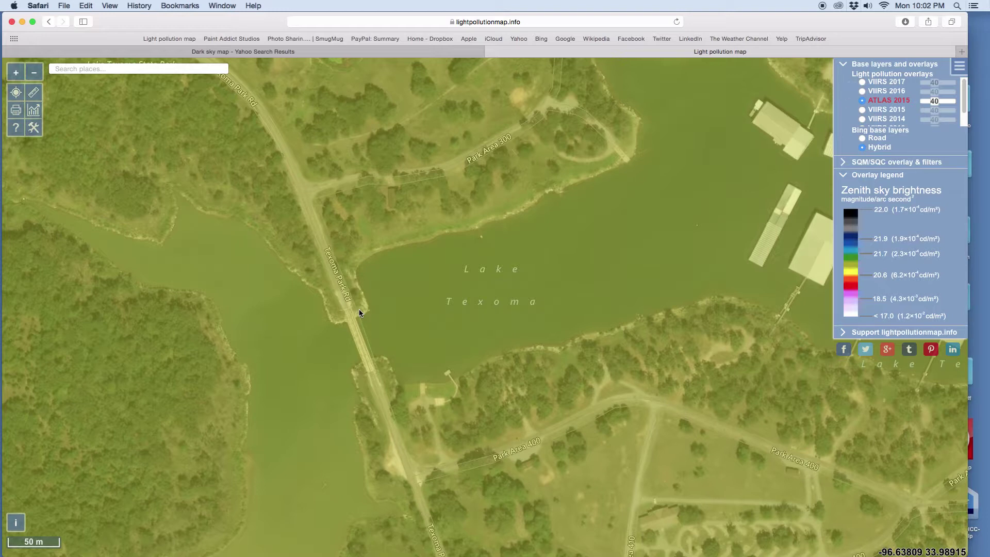
pyautogui.click(422, 387)
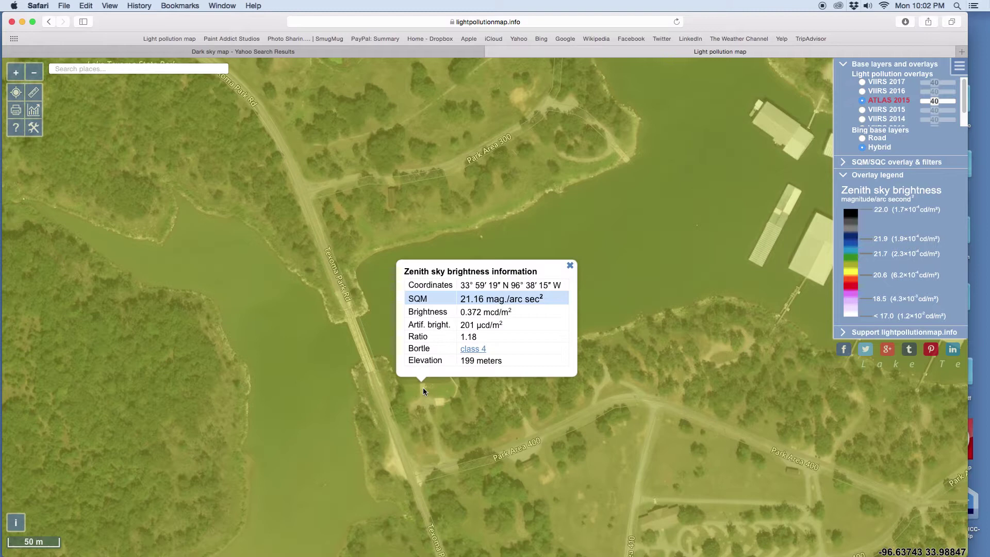
pyautogui.click(426, 387)
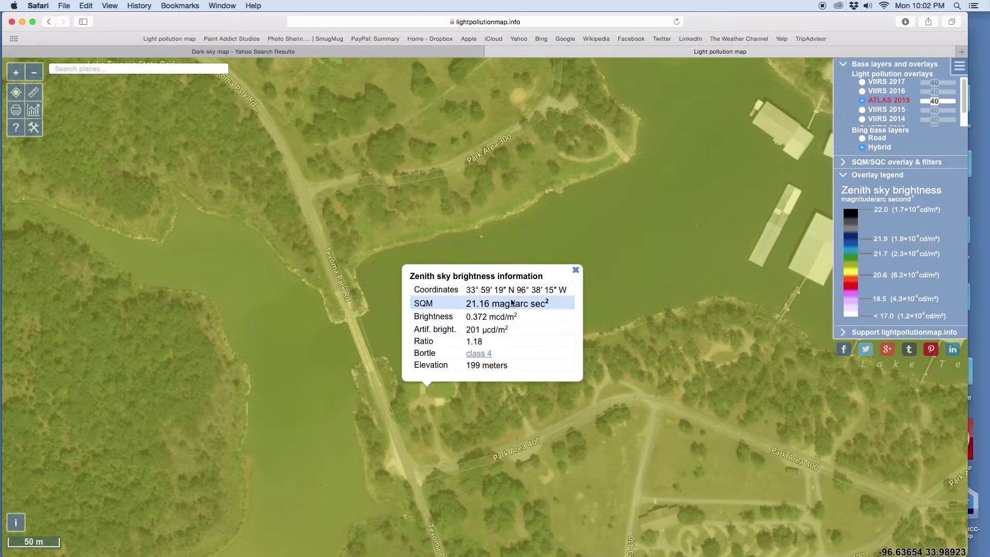
pyautogui.click(575, 270)
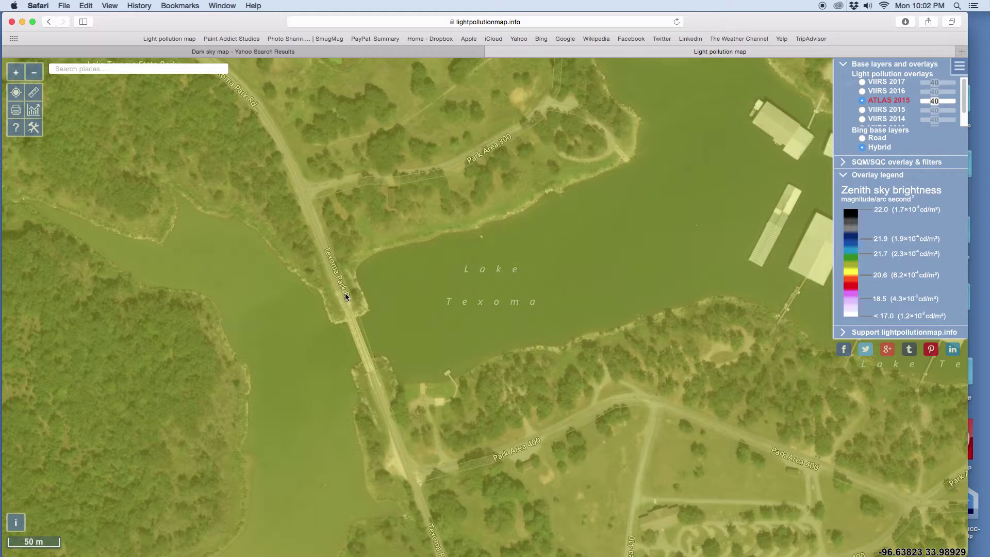
# Examine the Texoma Park Rd bridge surroundings and the opposite eastern shore of Lake Texoma down to the South Ramp point off D3618 Rd
pyautogui.scroll(2, 421, 410)
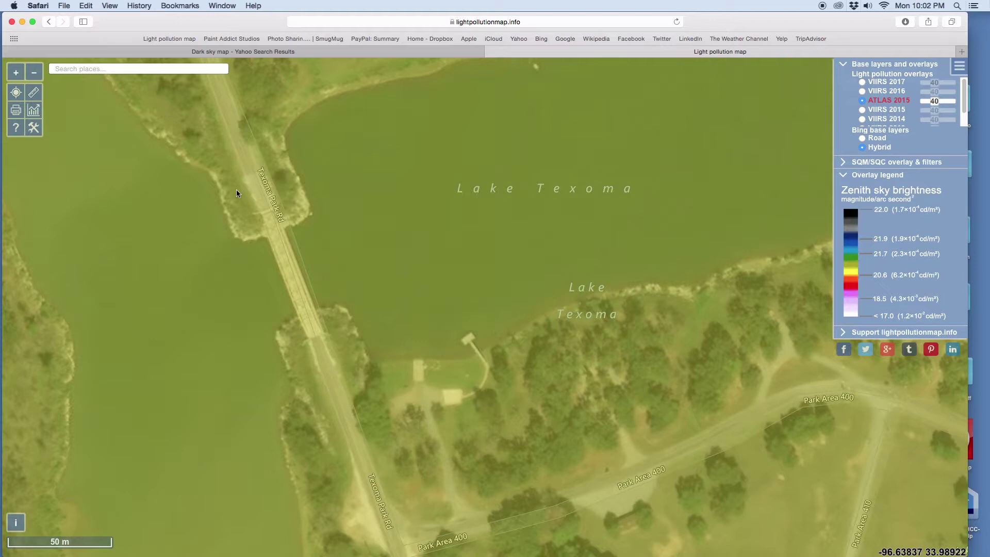
pyautogui.scroll(-3, 356, 336)
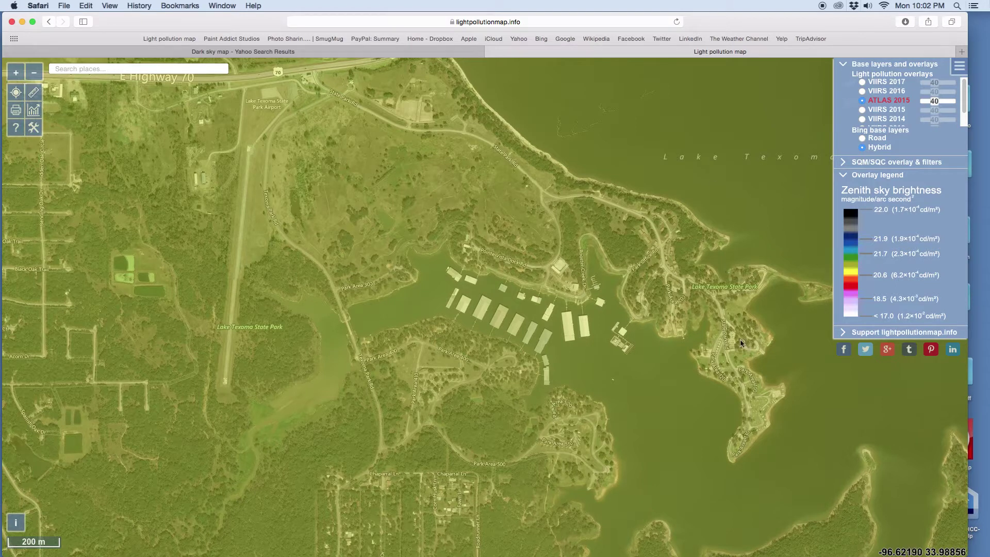
pyautogui.moveTo(828, 429); pyautogui.dragTo(470, 487)
pyautogui.moveTo(404, 248); pyautogui.dragTo(122, 272)
pyautogui.moveTo(491, 165); pyautogui.dragTo(94, 85)
pyautogui.moveTo(566, 331); pyautogui.dragTo(495, 135)
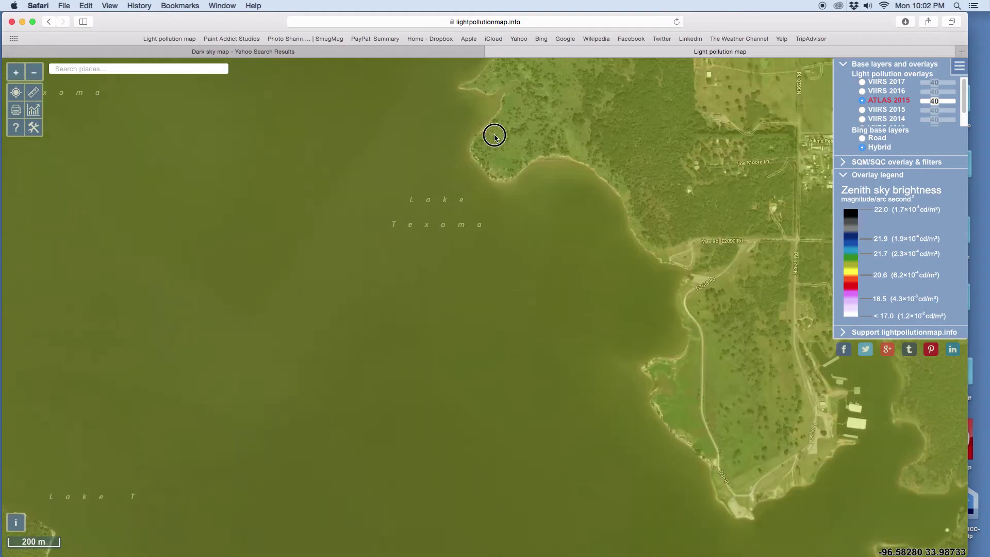
pyautogui.moveTo(797, 499); pyautogui.dragTo(674, 107)
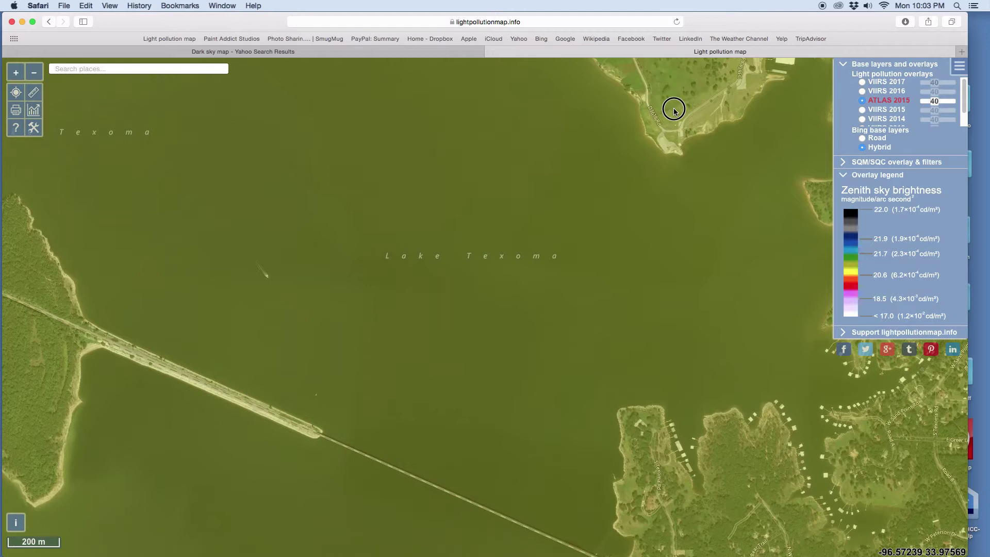
pyautogui.scroll(3, 661, 134)
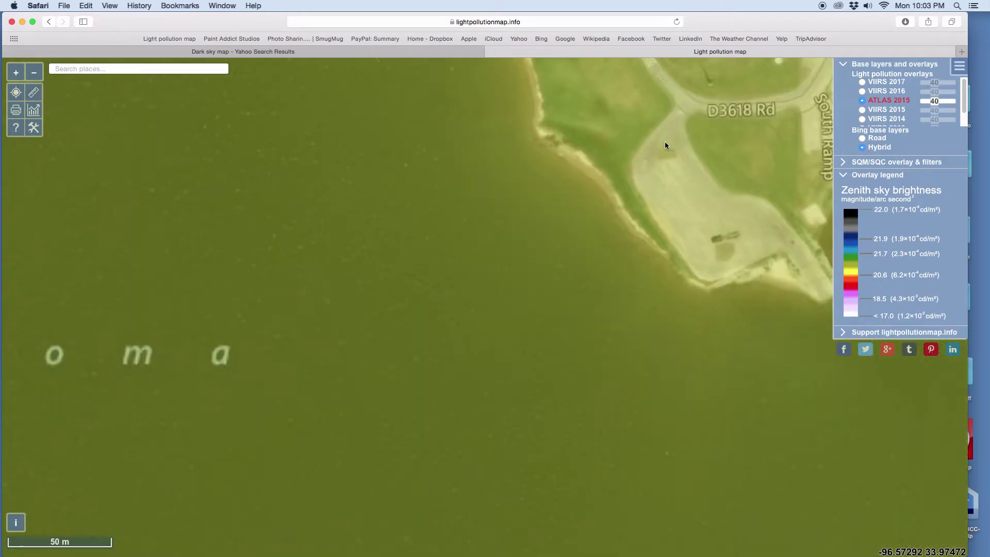
pyautogui.moveTo(769, 255); pyautogui.dragTo(615, 321)
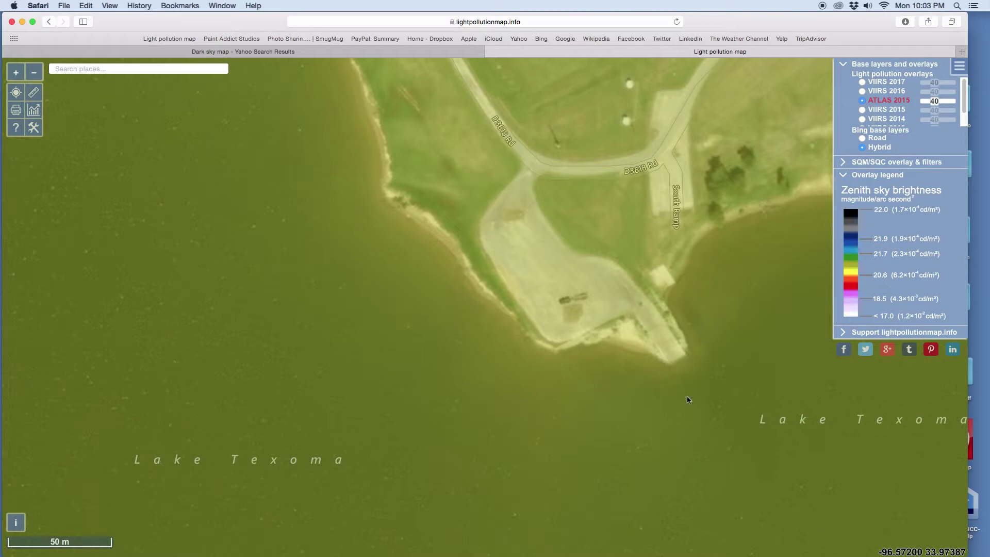
# Examine the railroad bridge and causeway across Lake Texoma, inspecting both its eastern landing and its western shore end
pyautogui.scroll(-2, 645, 349)
pyautogui.scroll(-1, 645, 350)
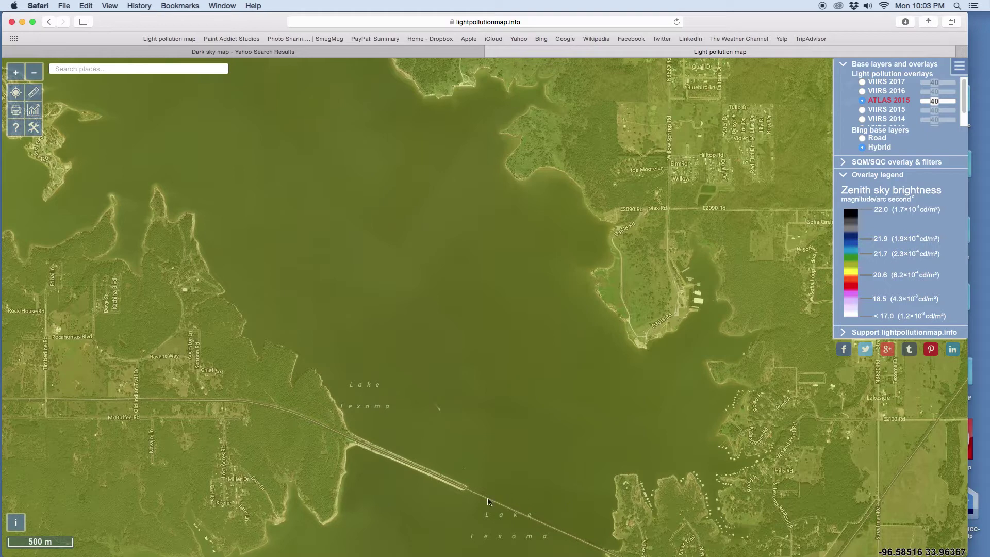
pyautogui.scroll(-1, 546, 510)
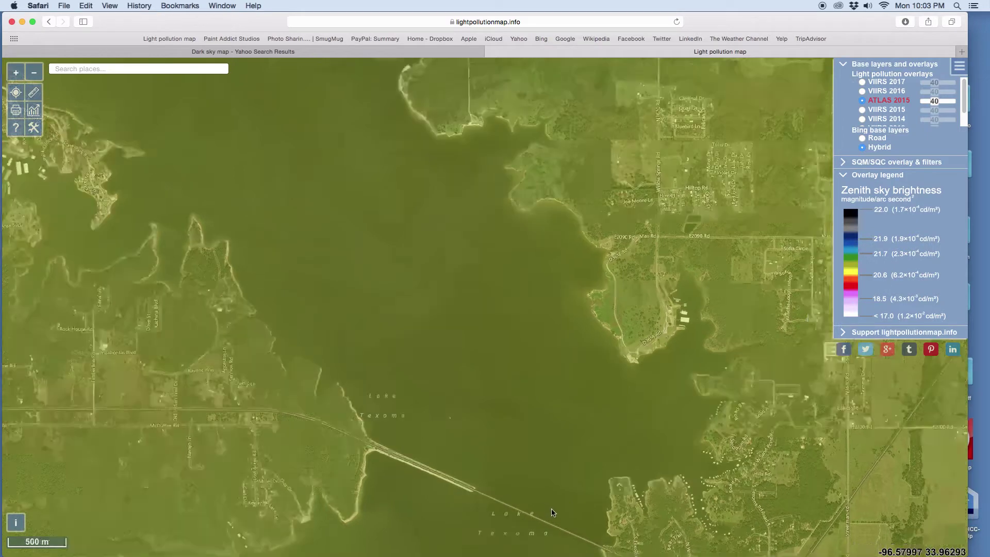
pyautogui.scroll(5, 581, 546)
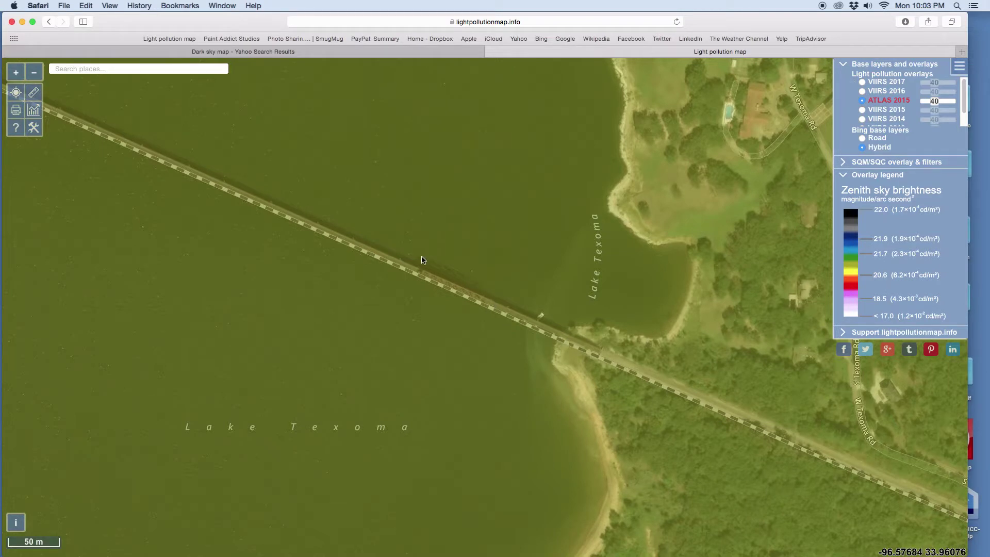
pyautogui.doubleClick(632, 347)
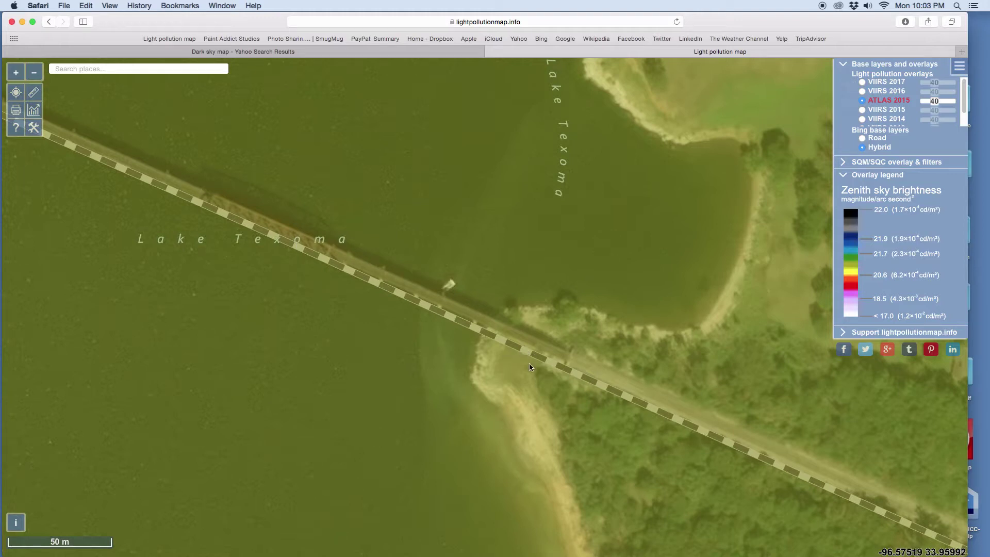
pyautogui.scroll(-3, 559, 360)
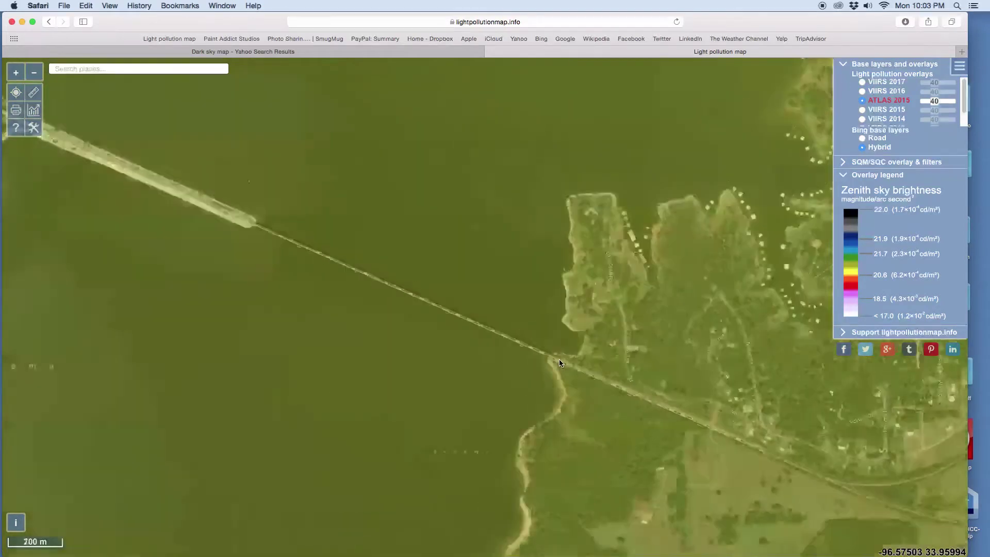
pyautogui.scroll(-2, 547, 357)
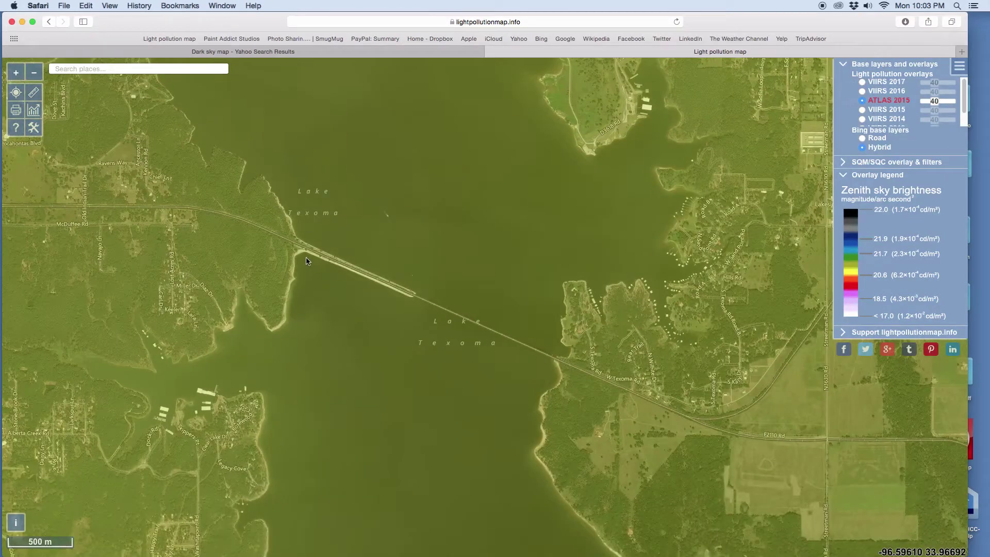
pyautogui.scroll(5, 308, 257)
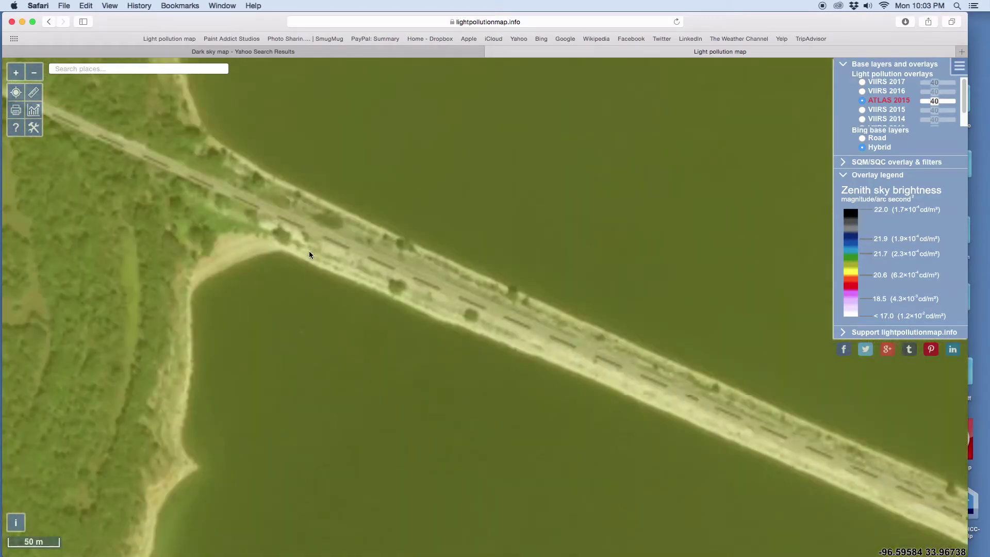
pyautogui.scroll(1, 310, 254)
pyautogui.scroll(-3, 309, 254)
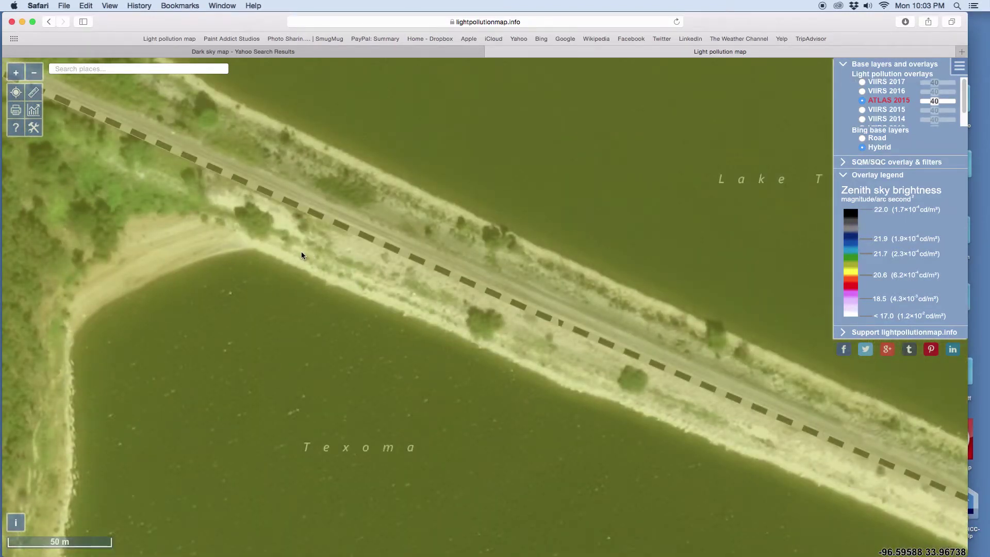
# Examine the Lake Texoma railroad causeway and the eastern shoreline south of it within the wider lake area
pyautogui.scroll(-2, 301, 255)
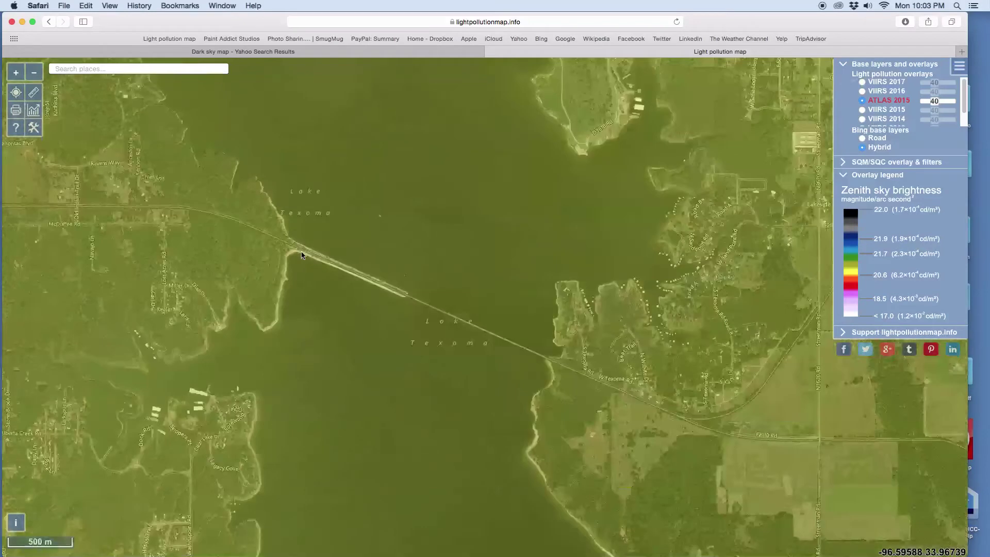
pyautogui.scroll(-1, 244, 279)
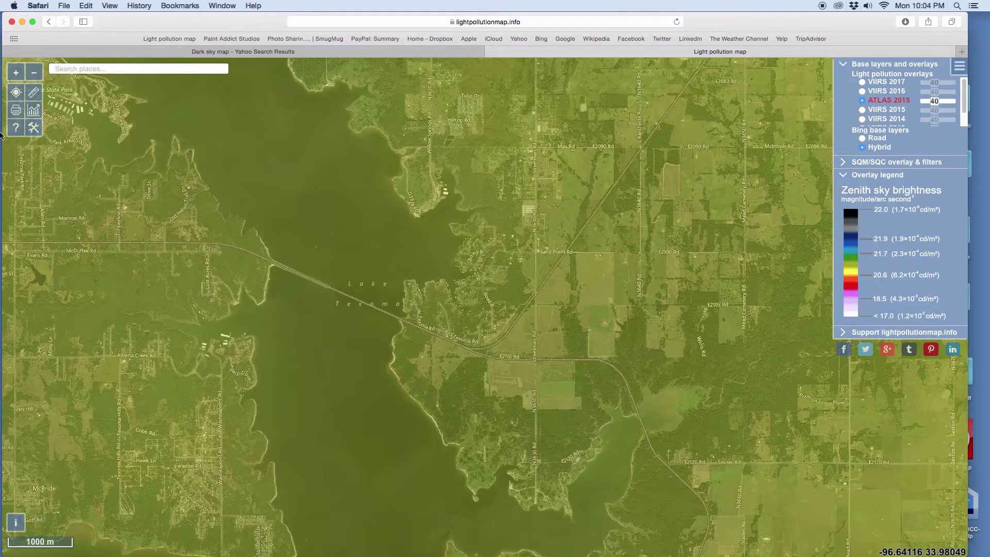
pyautogui.scroll(3, 387, 343)
pyautogui.scroll(-7, 388, 343)
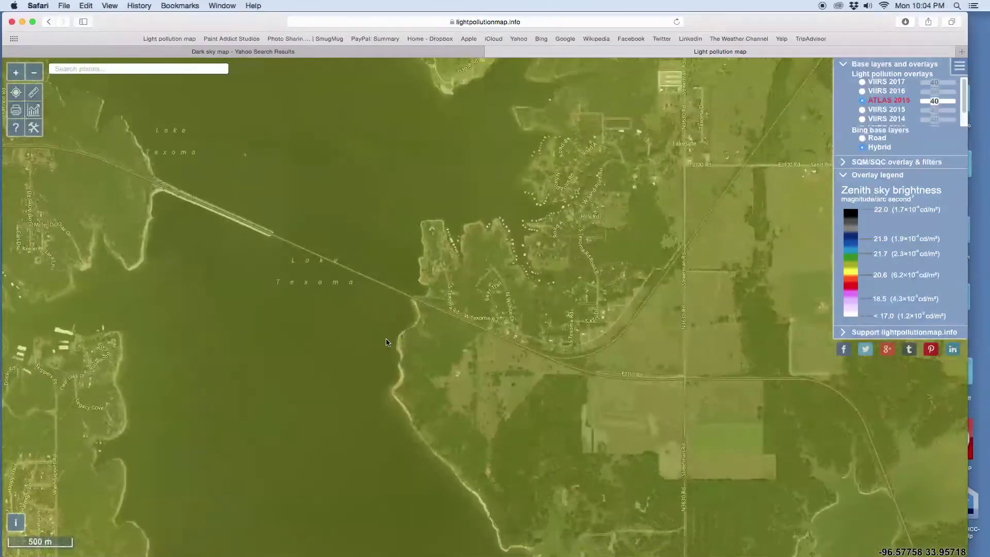
pyautogui.scroll(-3, 388, 343)
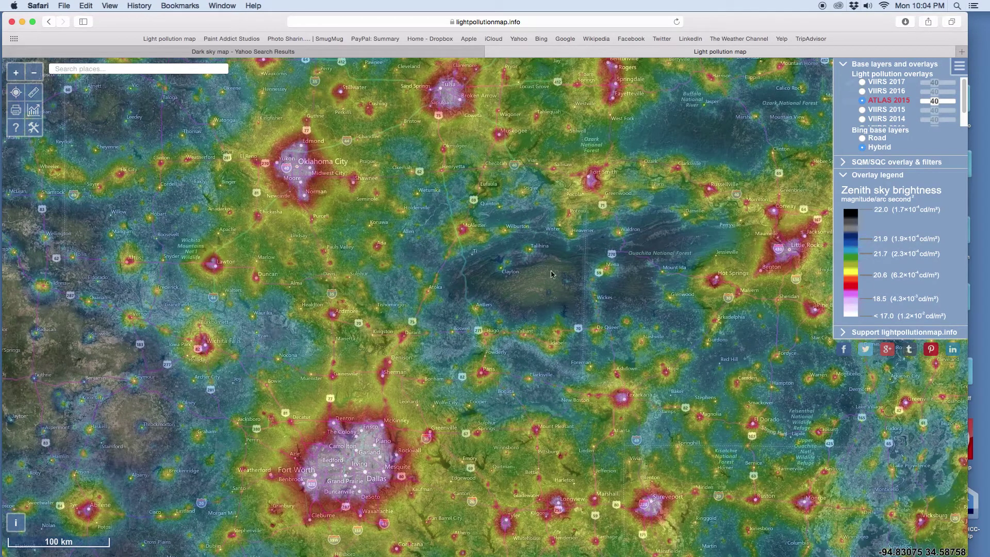
# Examine the dark zone around Pickens and Bethel in southeastern Oklahoma, and read the zenith sky brightness in the dark area west of Wichita Falls
pyautogui.scroll(5, 532, 293)
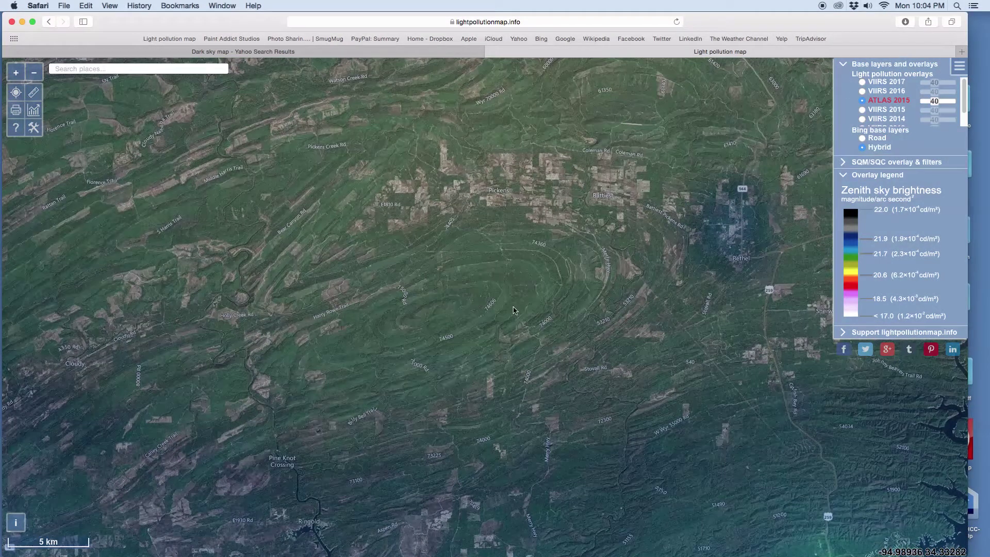
pyautogui.scroll(-4, 513, 310)
pyautogui.scroll(-1, 513, 310)
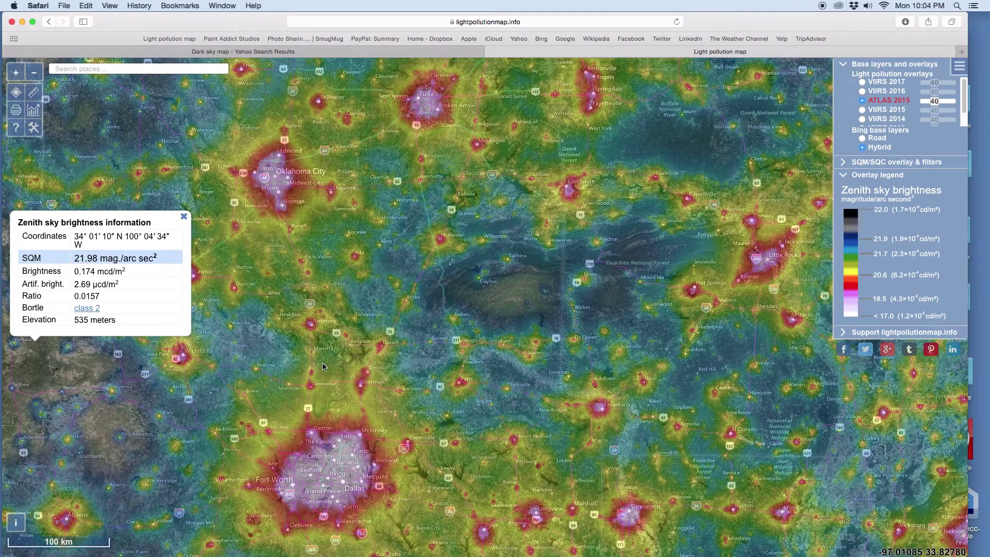
# Dismiss the brightness reading and examine light pollution across the eastern United States and around eastern Oklahoma
pyautogui.scroll(2, 322, 367)
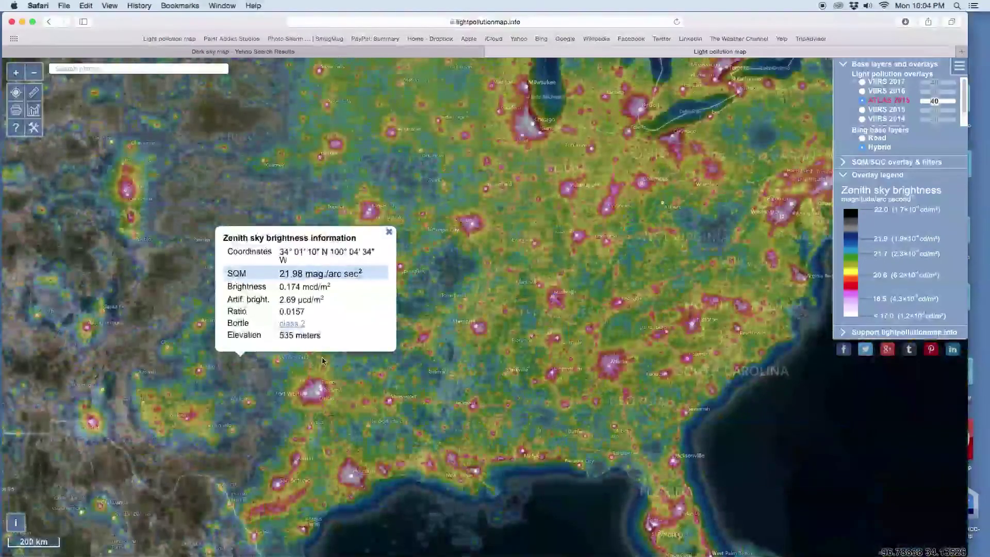
pyautogui.click(389, 232)
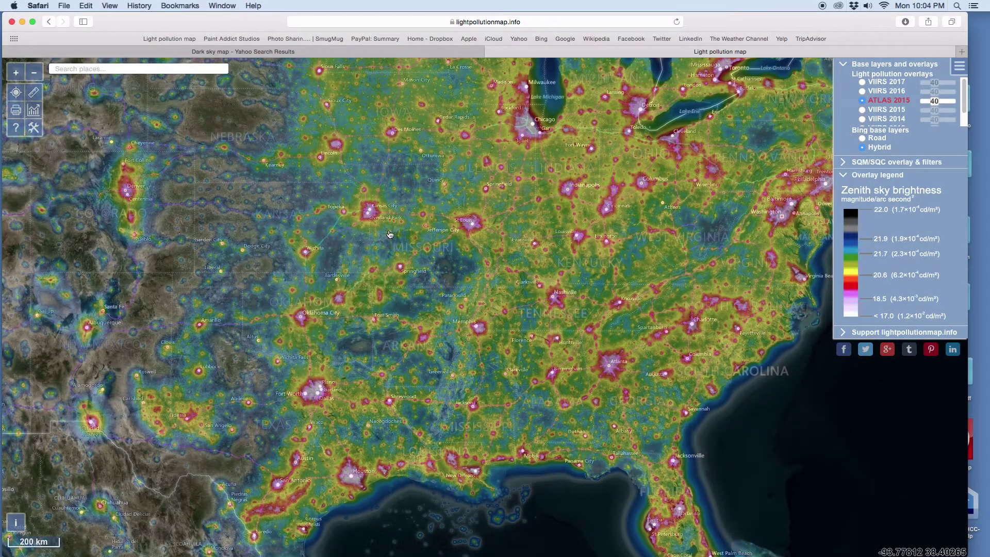
pyautogui.scroll(2, 333, 335)
pyautogui.scroll(3, 333, 336)
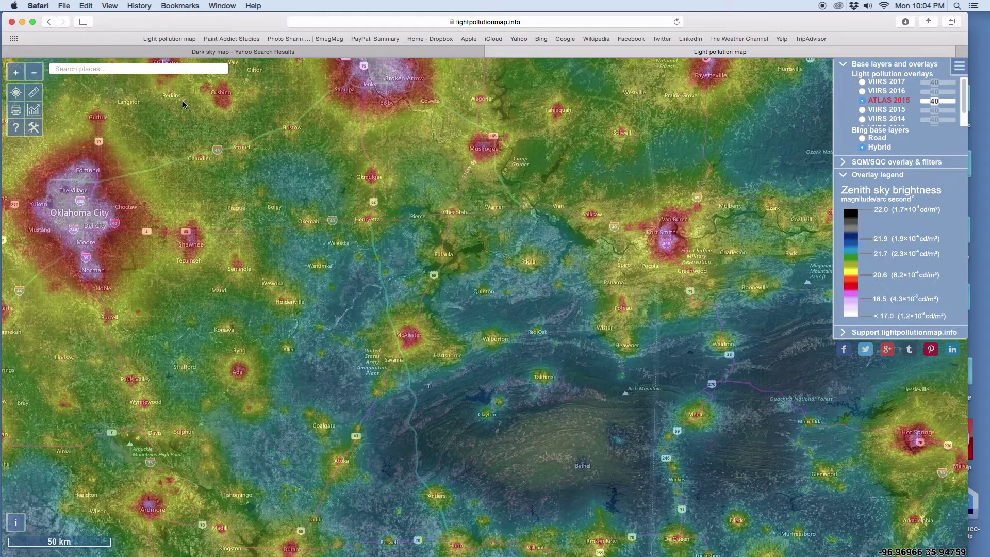
# Minimize the browser window and switch to Photoshop, where the Milky Way photo IMG_3291.CR2 is open
pyautogui.click(23, 24)
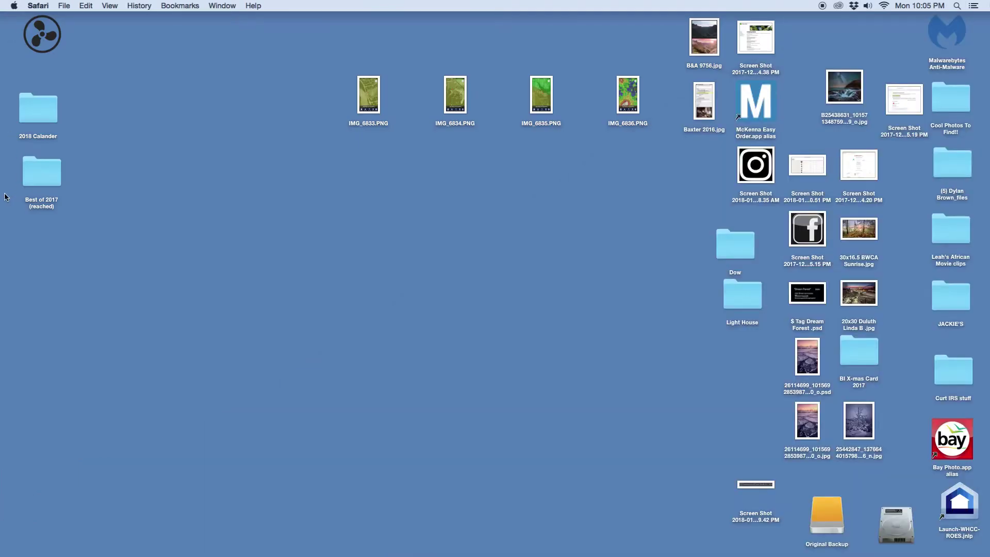
pyautogui.moveTo(2, 209)
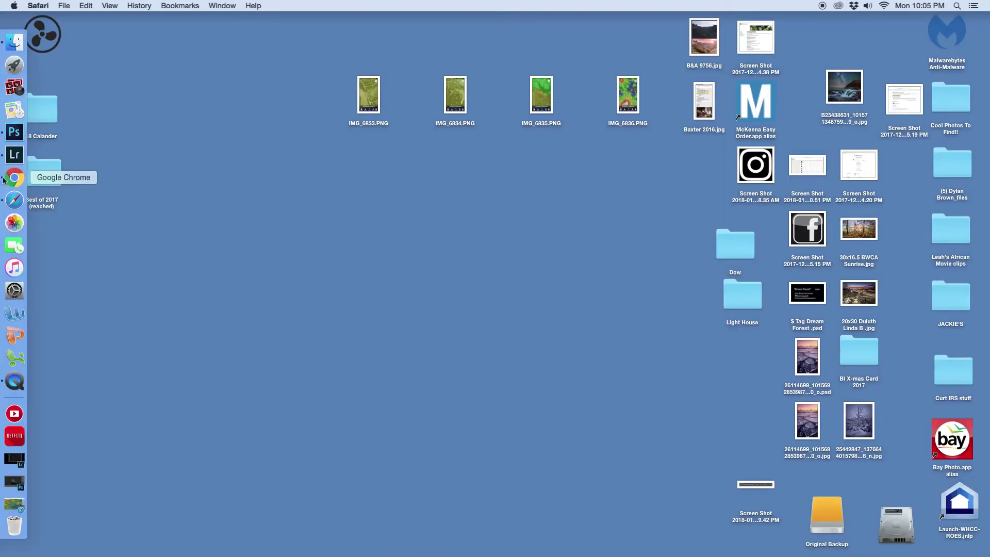
pyautogui.click(14, 132)
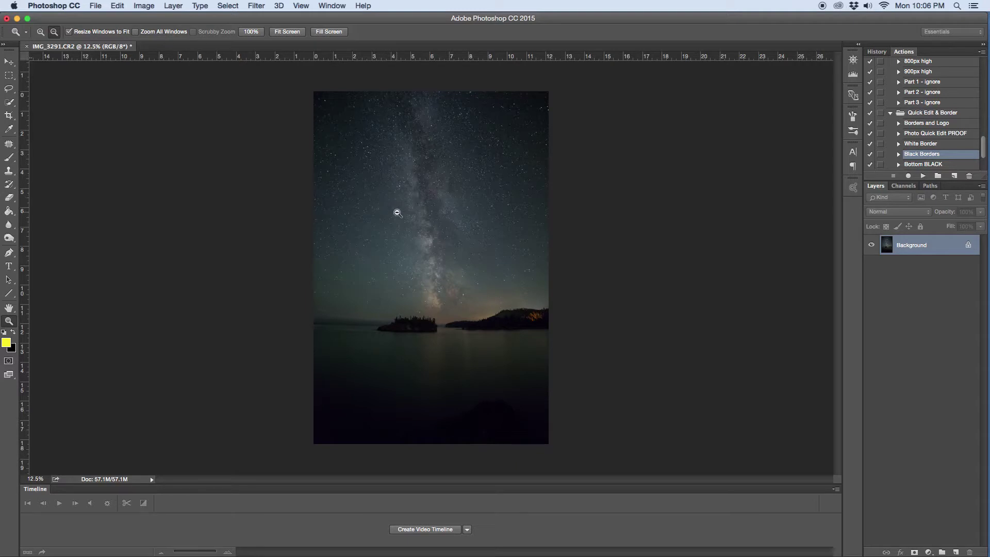
# Magnify the Milky Way photo to 300% on the stars just left of the galactic band to inspect their shapes
pyautogui.press('alt')
pyautogui.click(418, 194)
pyautogui.click(414, 194)
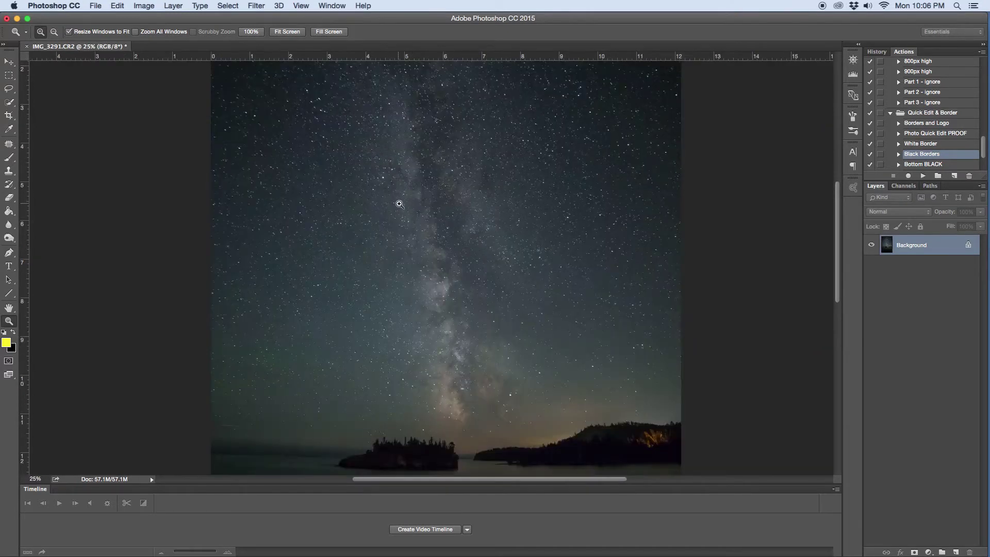
pyautogui.click(395, 205)
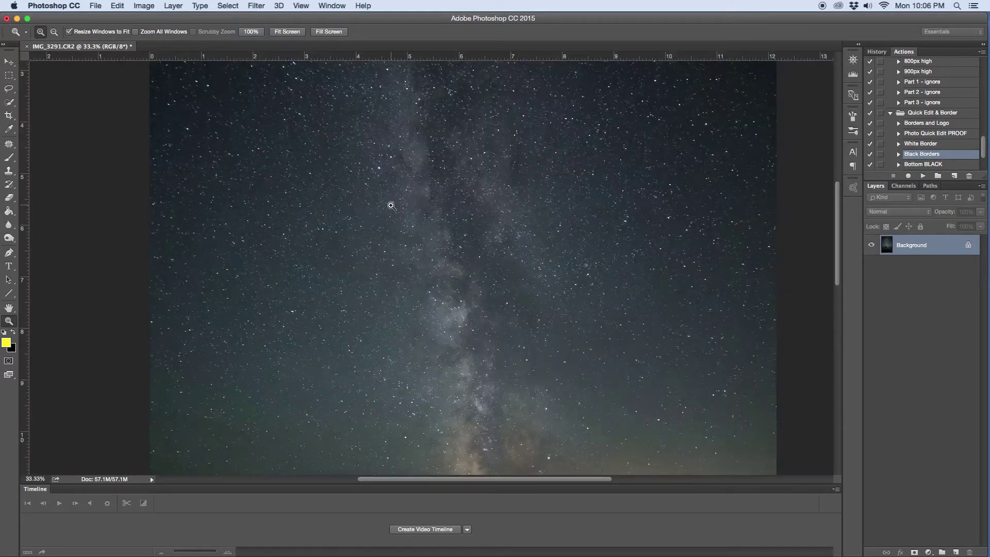
pyautogui.click(392, 205)
pyautogui.click(390, 210)
pyautogui.click(383, 224)
pyautogui.click(334, 255)
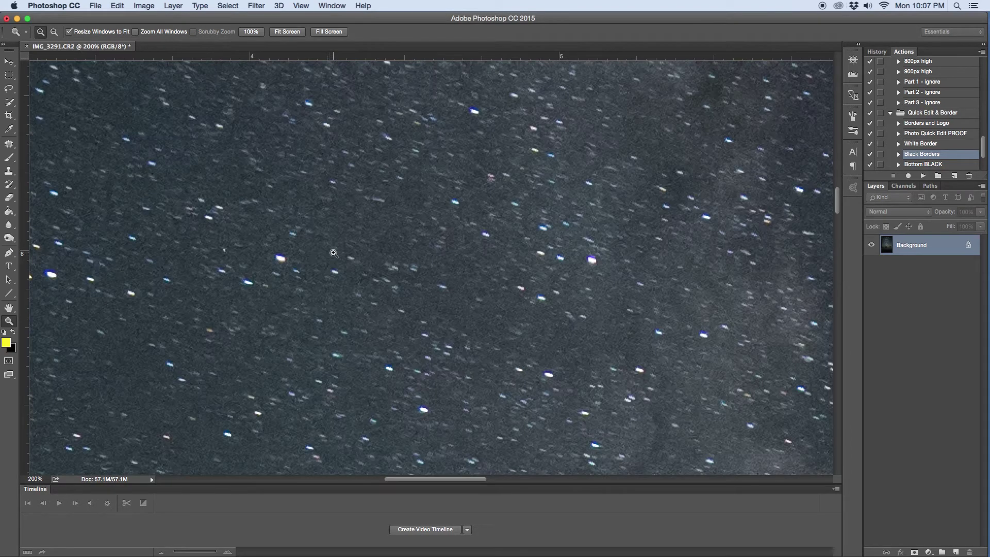
pyautogui.click(329, 253)
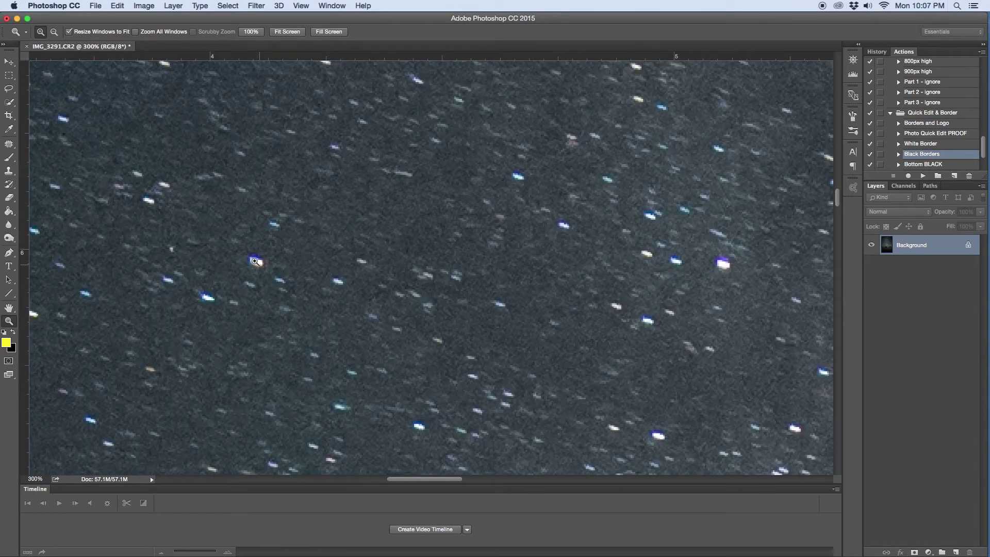
# Compare how the stars beside the Milky Way look at 200% and 100% magnification, finishing at 100%
pyautogui.press('alt')
pyautogui.keyDown('alt'); pyautogui.click(298, 279); pyautogui.keyUp('alt')
pyautogui.keyDown('alt'); pyautogui.click(311, 278); pyautogui.keyUp('alt')
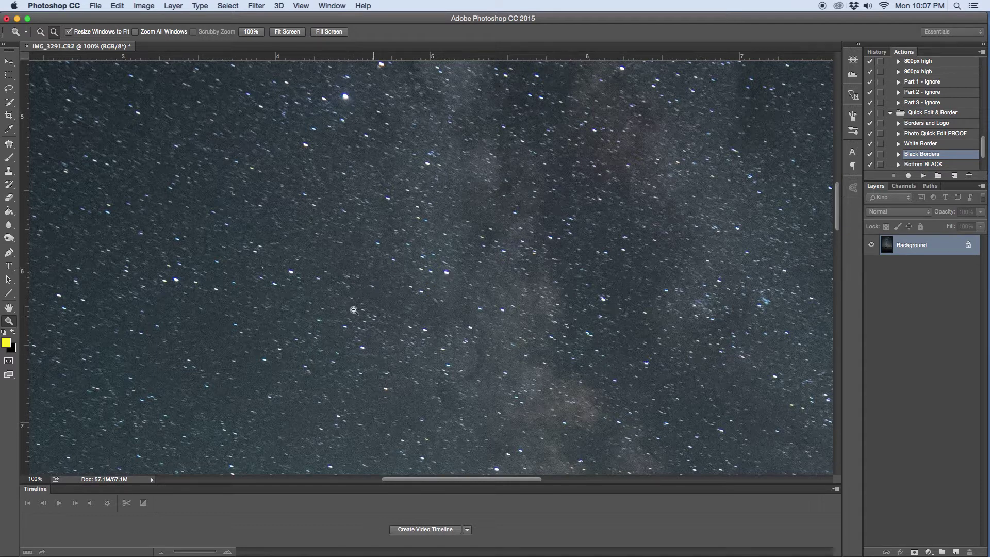
pyautogui.click(291, 276)
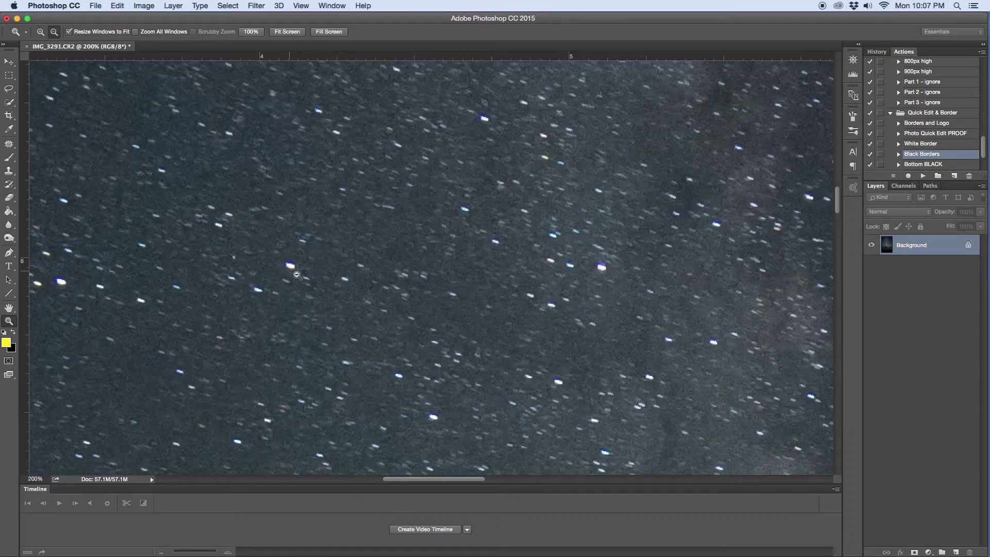
pyautogui.click(290, 271)
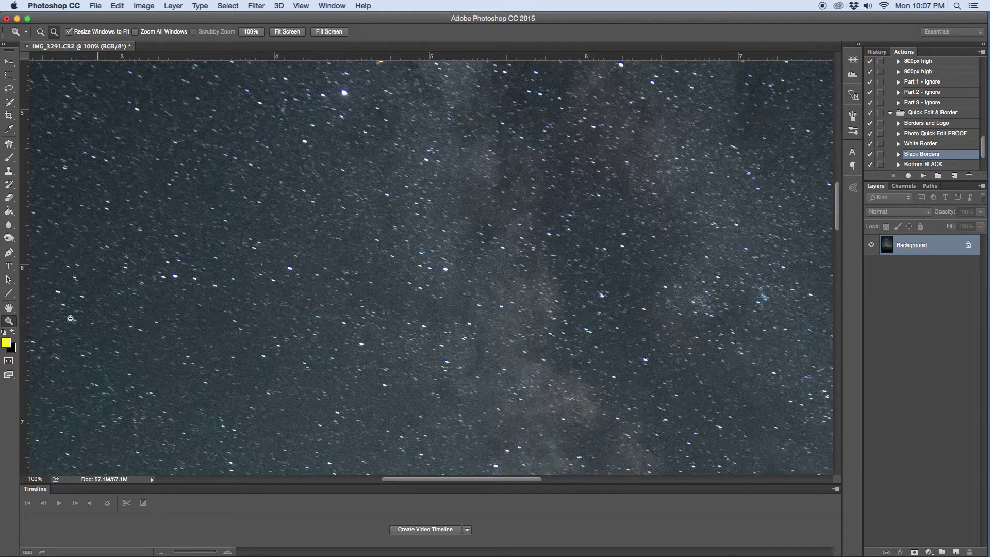
# Inspect the stars at 100% in the photo's upper left area and down along its left edge with the Hand tool
pyautogui.click(10, 308)
pyautogui.click(183, 259)
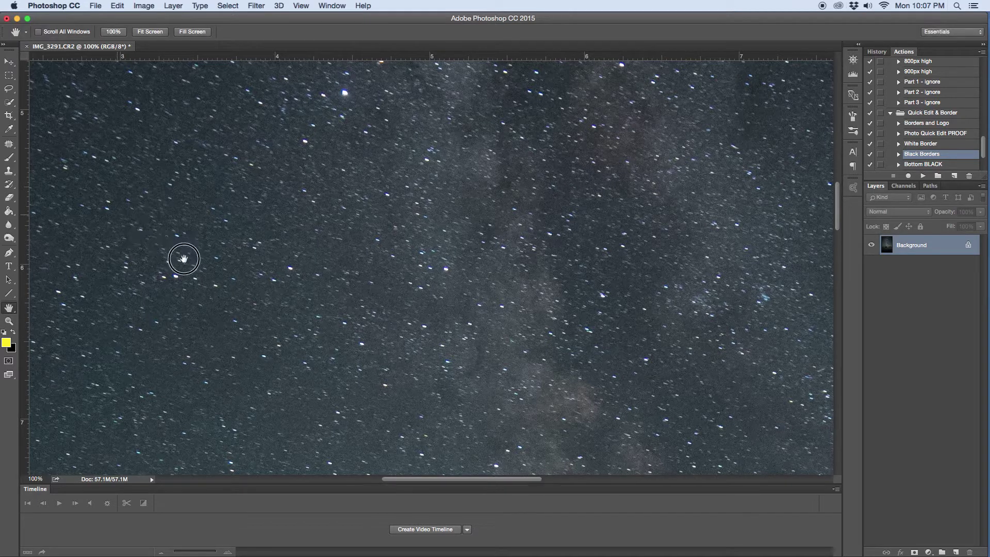
pyautogui.moveTo(183, 259); pyautogui.dragTo(428, 367)
pyautogui.moveTo(202, 188); pyautogui.dragTo(423, 309)
pyautogui.moveTo(287, 219)
pyautogui.mouseDown()
pyautogui.moveTo(317, 252)
pyautogui.moveTo(343, 327)
pyautogui.moveTo(367, 330)
pyautogui.mouseUp()
pyautogui.moveTo(319, 232)
pyautogui.mouseDown()
pyautogui.moveTo(224, 309)
pyautogui.moveTo(214, 356)
pyautogui.mouseUp()
pyautogui.moveTo(254, 286); pyautogui.dragTo(296, 336)
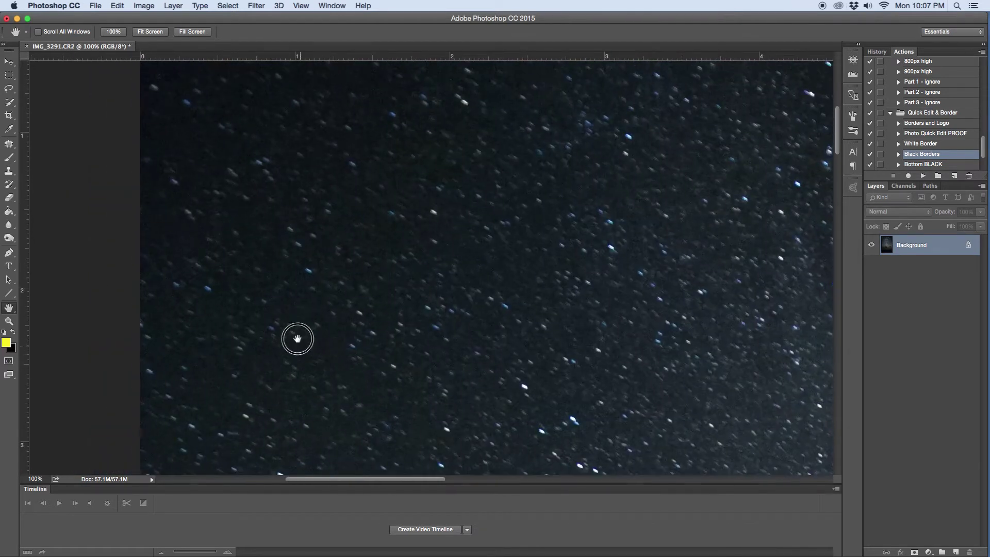
pyautogui.moveTo(315, 226); pyautogui.dragTo(295, 139)
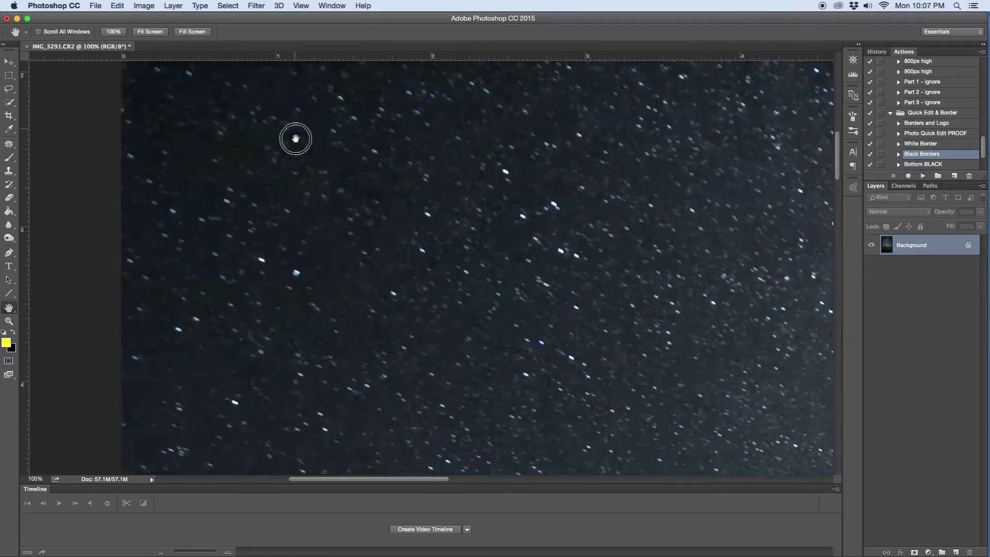
pyautogui.moveTo(305, 297); pyautogui.dragTo(285, 138)
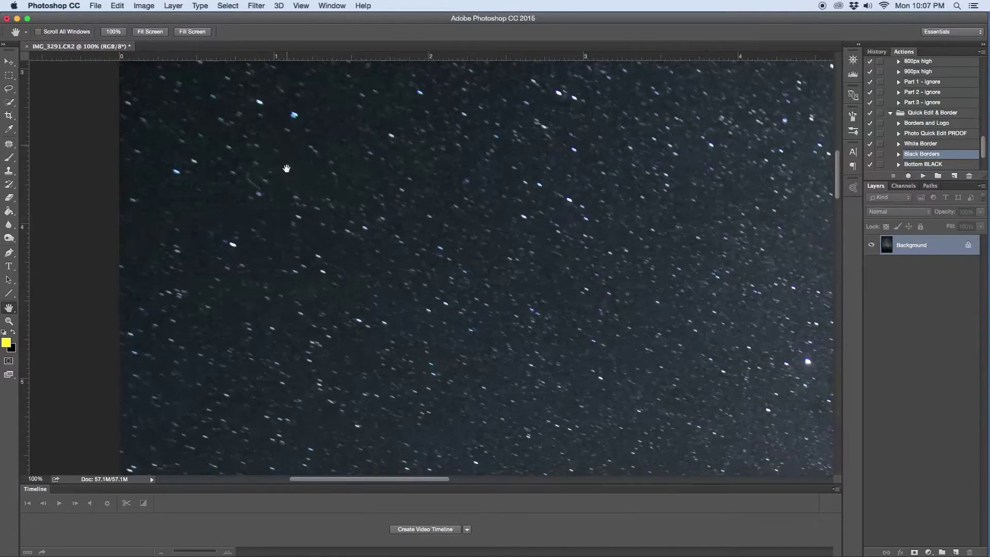
# Inspect the stars across the Milky Way to the photo's right edge and down along that edge
pyautogui.moveTo(441, 256); pyautogui.dragTo(168, 292)
pyautogui.moveTo(457, 270); pyautogui.dragTo(125, 330)
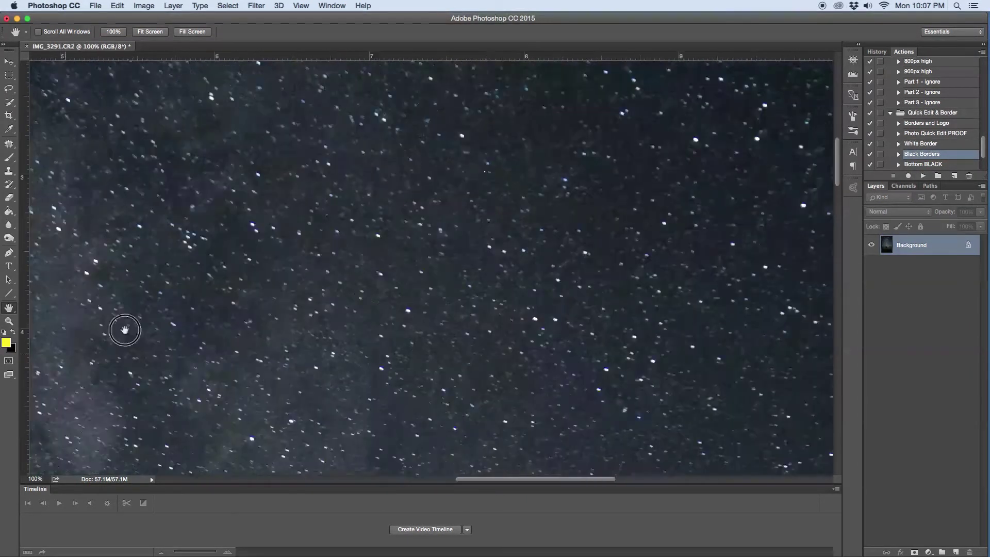
pyautogui.moveTo(466, 263); pyautogui.dragTo(206, 384)
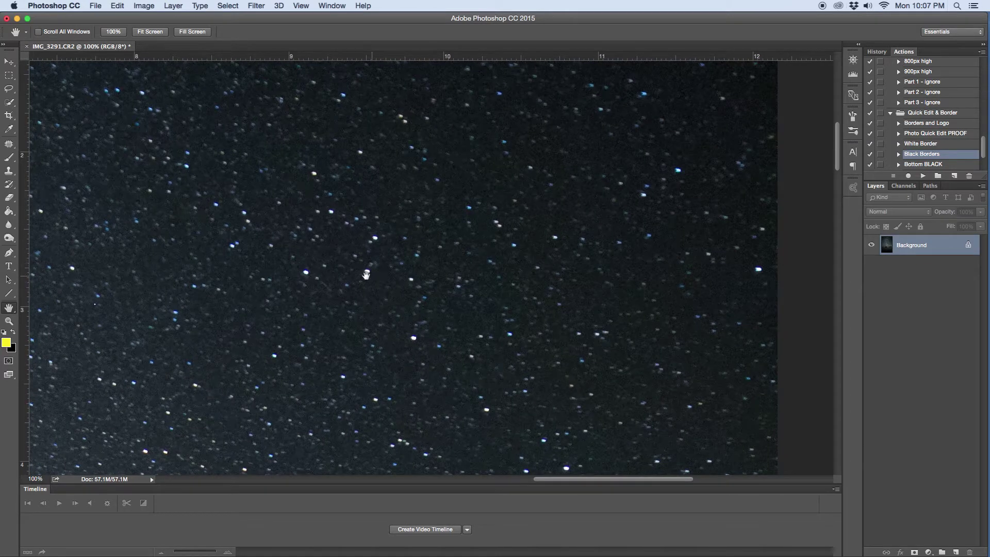
pyautogui.moveTo(554, 402); pyautogui.dragTo(542, 223)
pyautogui.moveTo(449, 316); pyautogui.dragTo(504, 270)
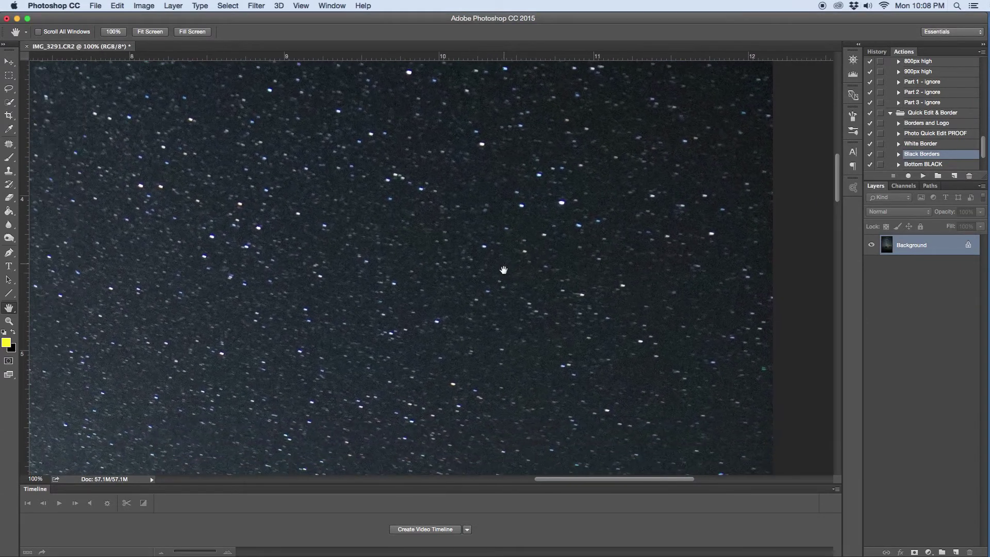
pyautogui.moveTo(411, 312); pyautogui.dragTo(440, 296)
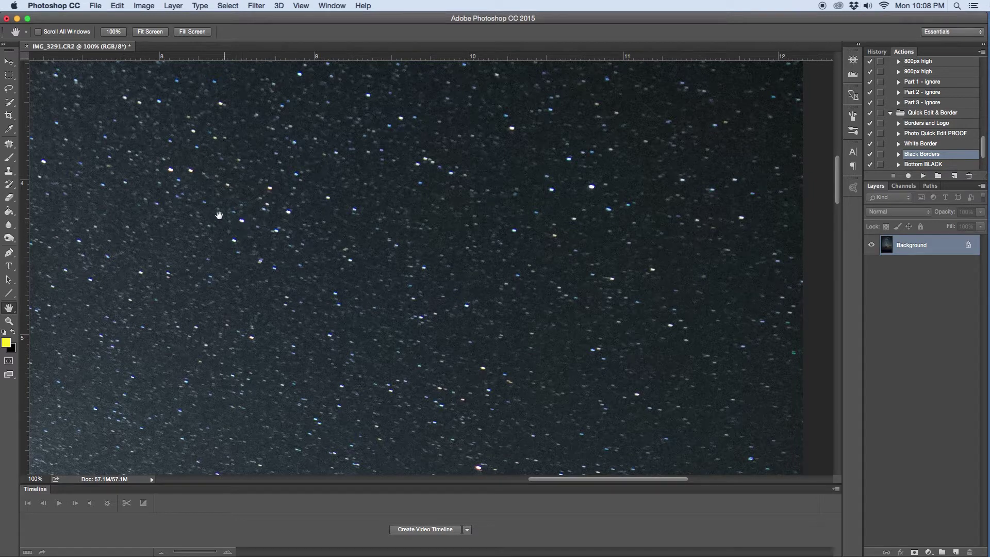
# Inspect the stars in the upper right part of the photo, up to its top edge
pyautogui.moveTo(248, 245); pyautogui.dragTo(361, 369)
pyautogui.moveTo(361, 221); pyautogui.dragTo(368, 304)
pyautogui.moveTo(354, 241); pyautogui.dragTo(363, 373)
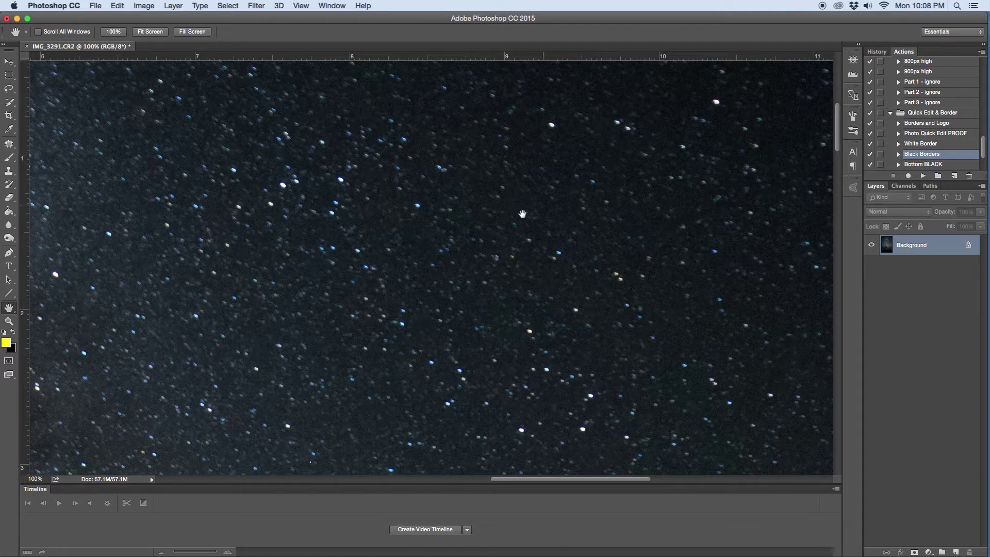
pyautogui.scroll(2, 468, 268)
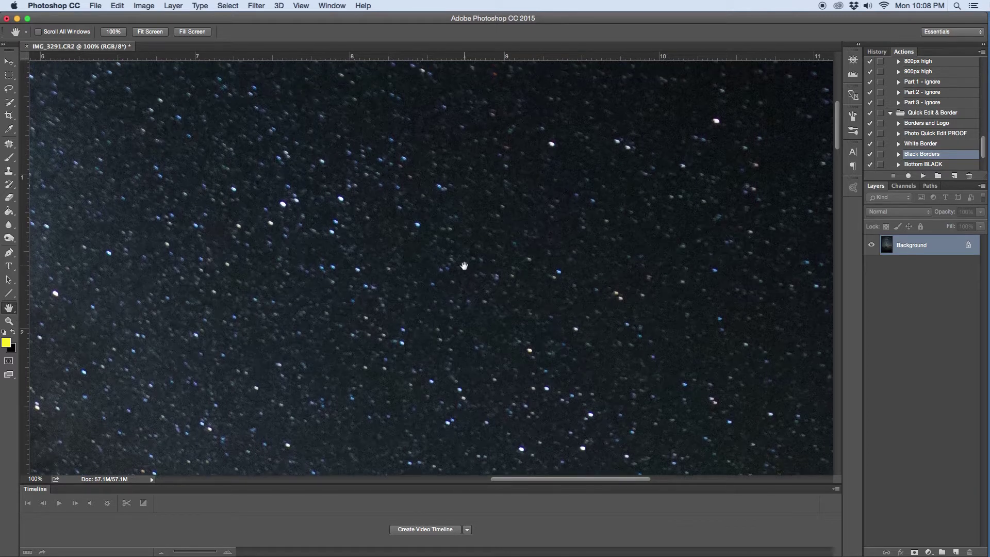
pyautogui.scroll(5, 468, 268)
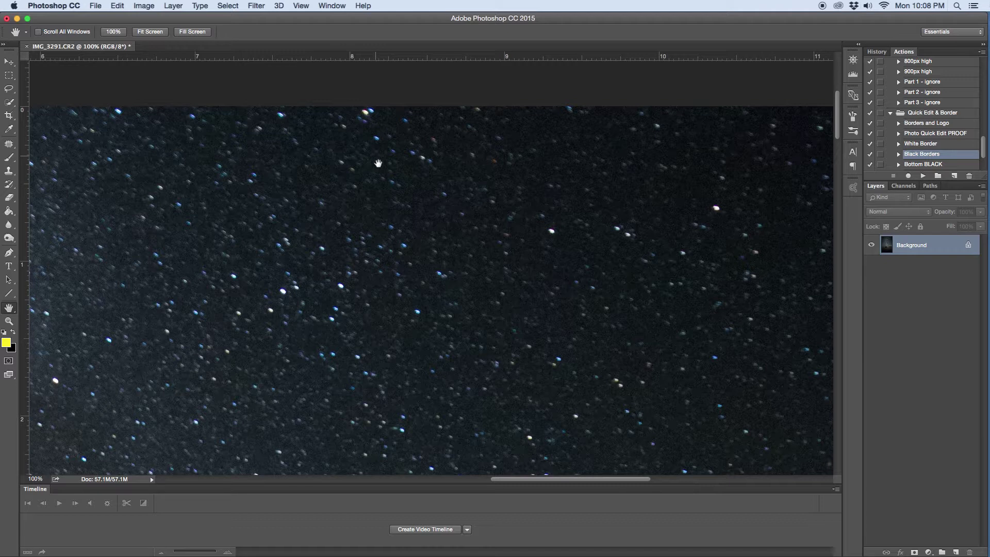
# Inspect the stars from the photo's top edge down through the sky right of the Milky Way
pyautogui.scroll(-3, 428, 231)
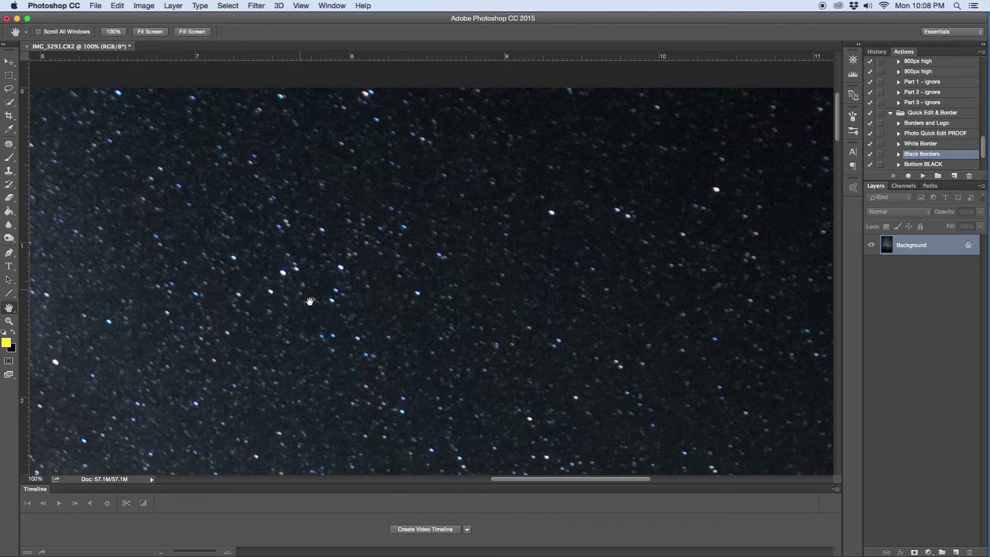
pyautogui.scroll(-1, 312, 300)
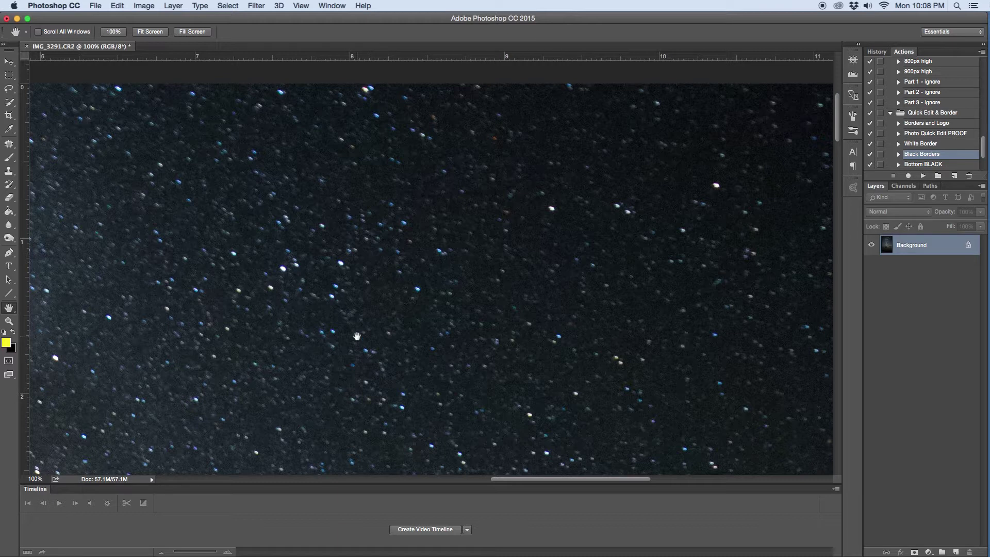
pyautogui.scroll(-2, 356, 337)
pyautogui.scroll(-10, 355, 338)
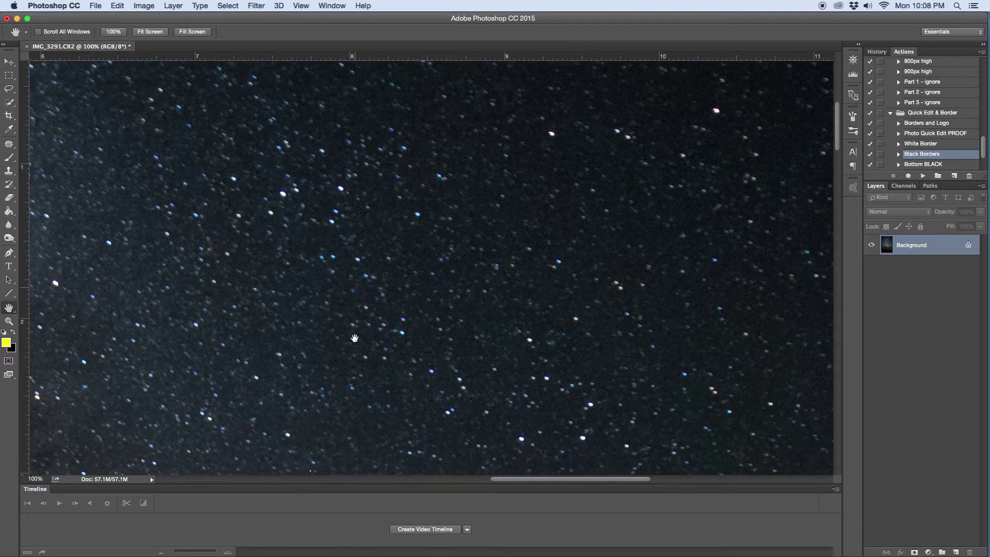
pyautogui.scroll(-12, 257, 352)
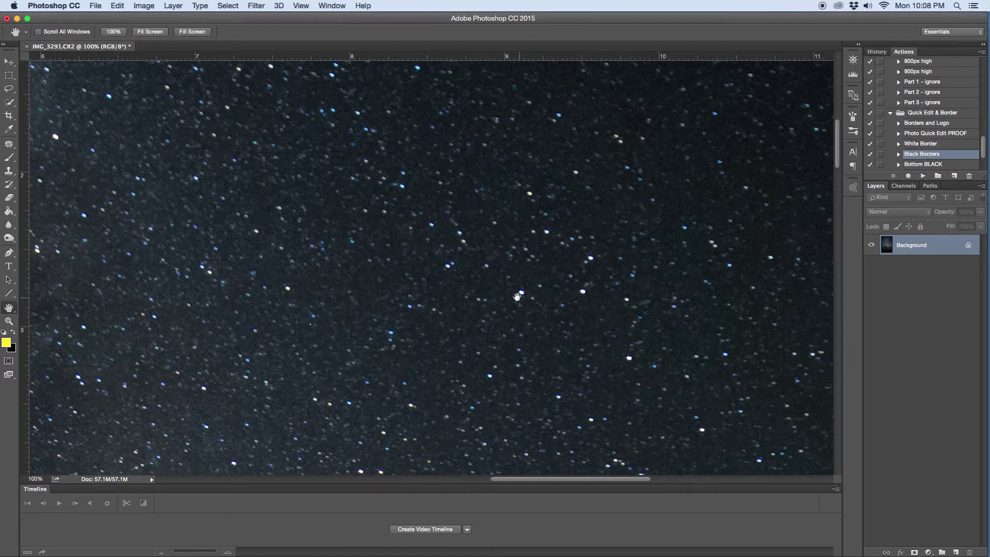
pyautogui.scroll(-5, 336, 331)
pyautogui.scroll(-6, 337, 336)
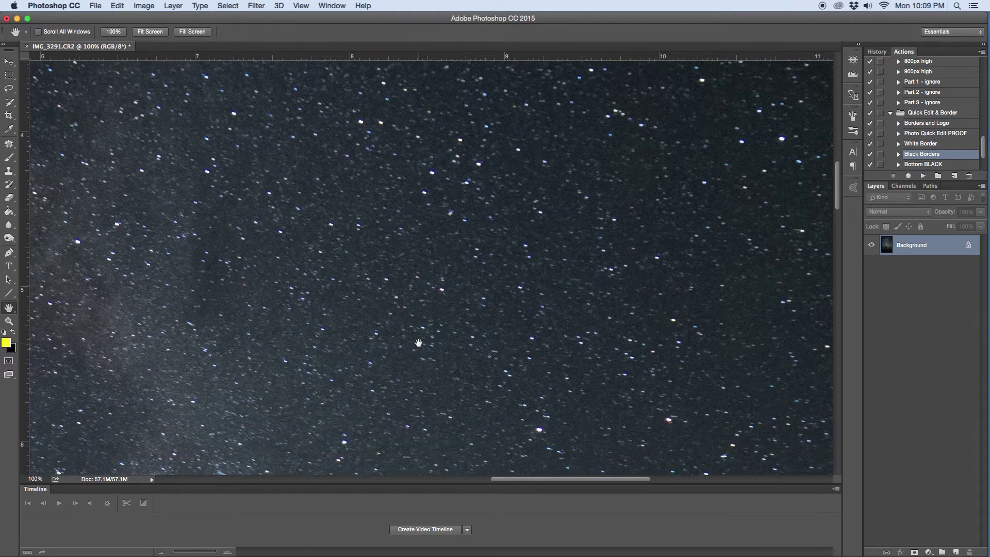
# Zoom the Milky Way photo out from the sky right of the galaxy to 12.5% to view the whole frame
pyautogui.scroll(-5, 418, 341)
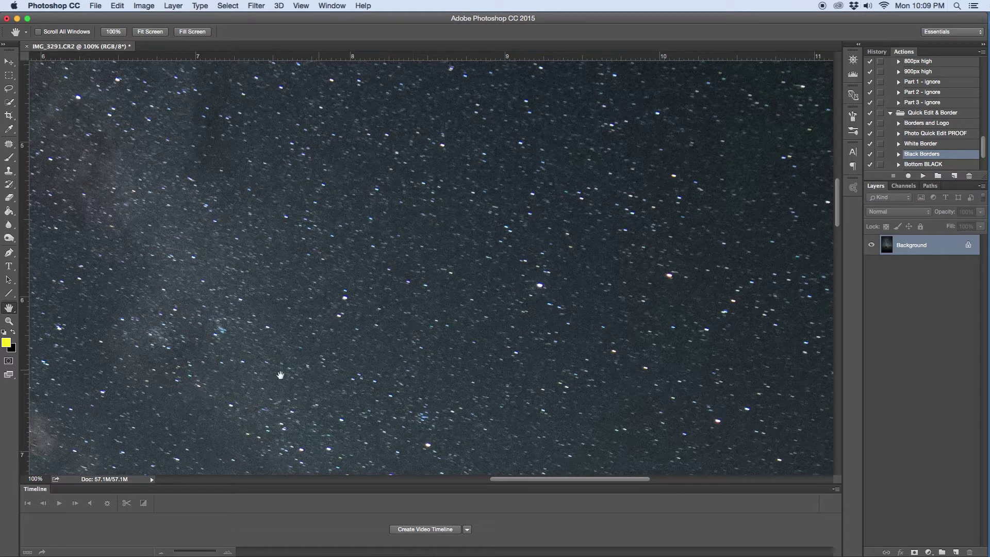
pyautogui.click(9, 321)
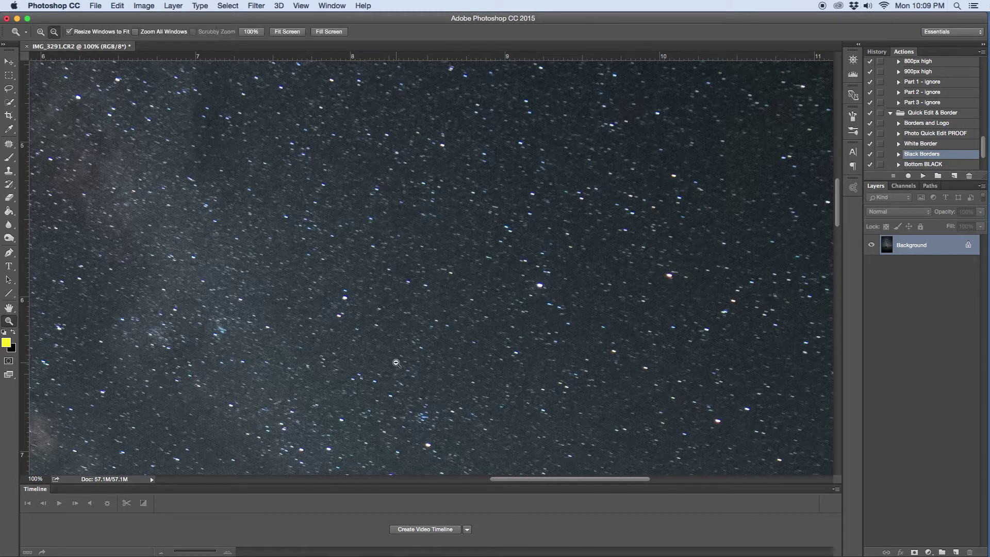
pyautogui.click(400, 362)
pyautogui.click(403, 363)
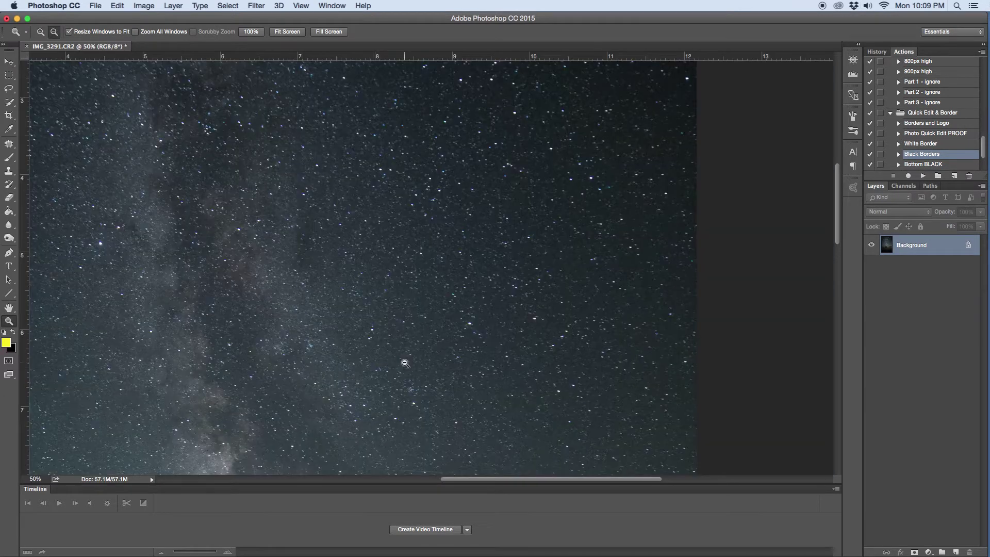
pyautogui.click(406, 363)
pyautogui.click(406, 363)
pyautogui.click(405, 364)
pyautogui.click(406, 363)
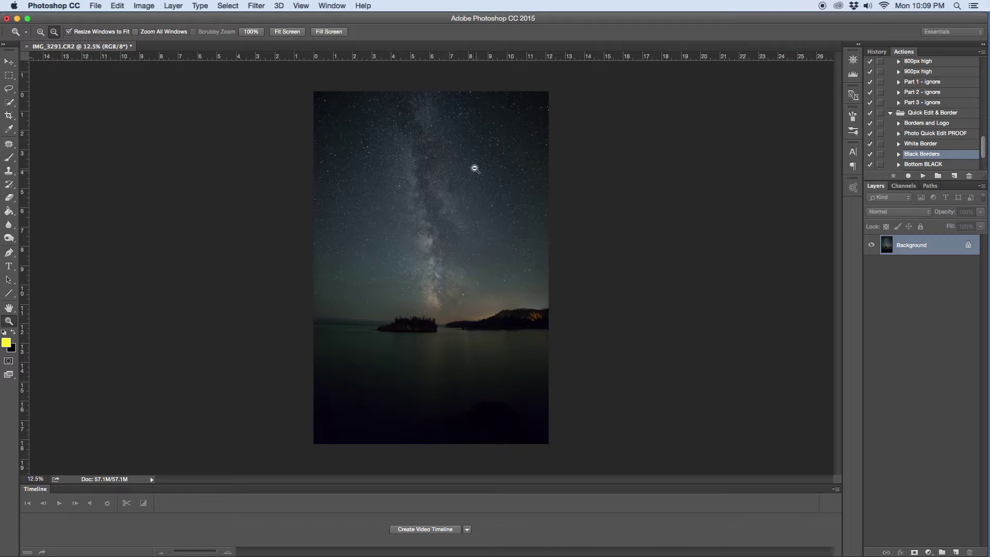
# Zoom in to 100% on the Milky Way core above the island and inspect the stars there for trailing
pyautogui.click(8, 308)
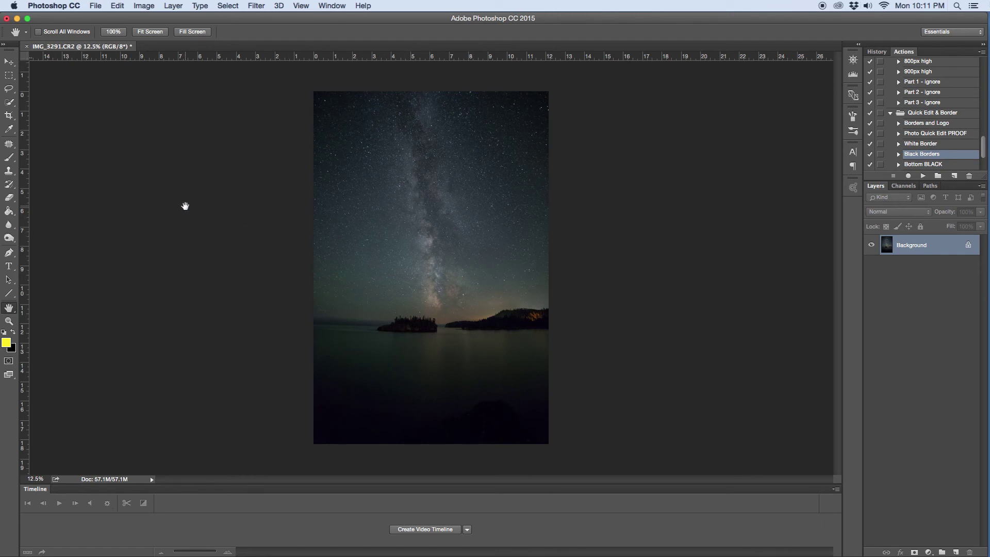
pyautogui.click(9, 321)
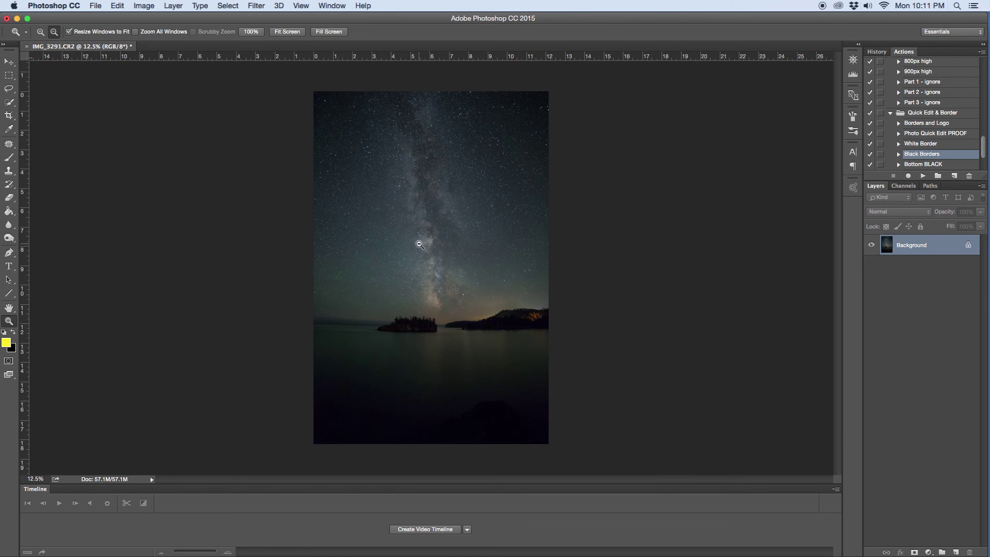
pyautogui.click(420, 240)
pyautogui.click(420, 240)
pyautogui.click(420, 240)
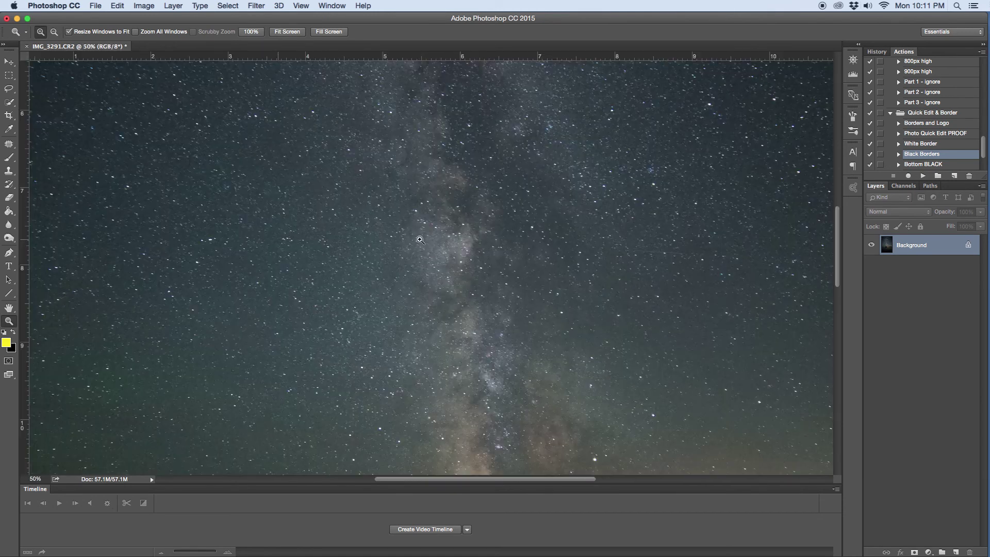
pyautogui.click(420, 240)
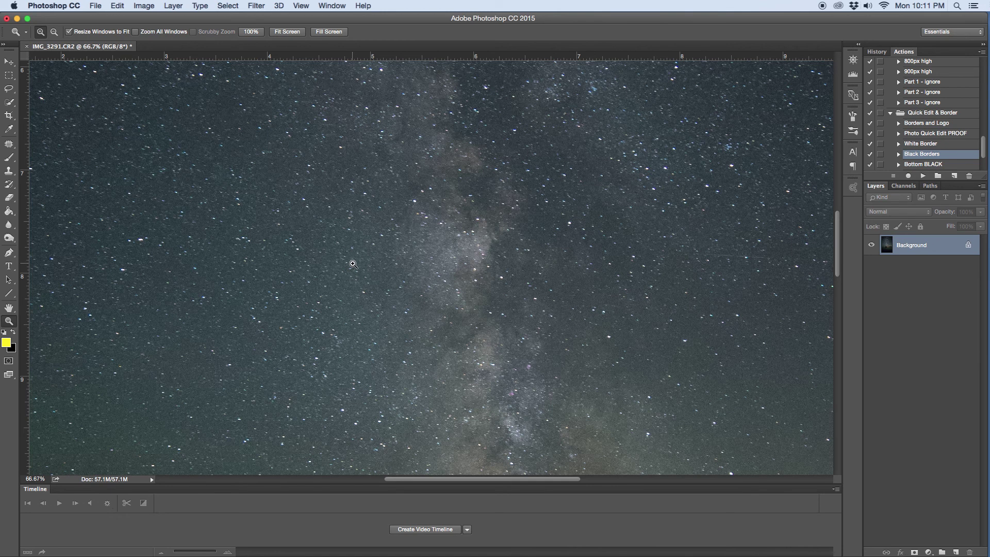
pyautogui.click(351, 264)
pyautogui.scroll(-5, 367, 297)
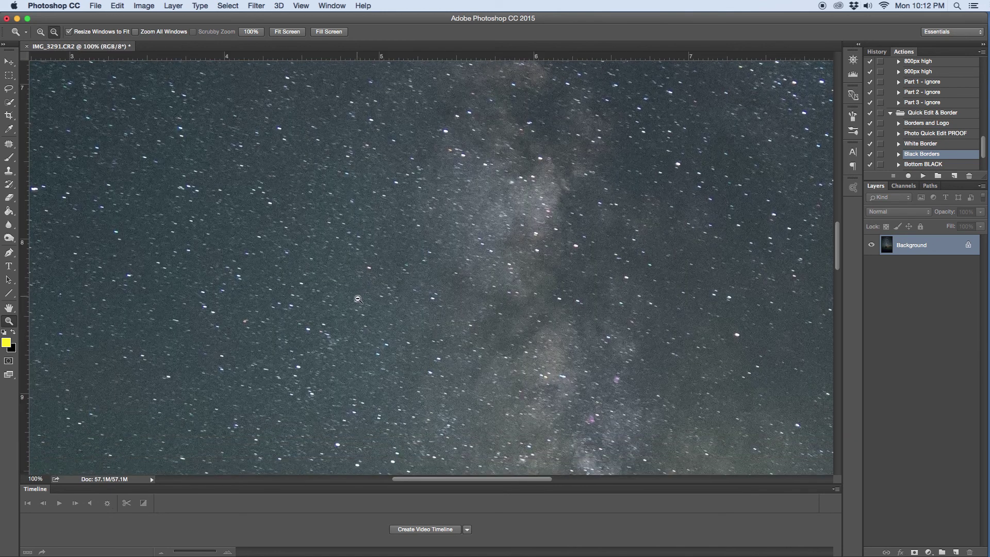
pyautogui.scroll(2, 358, 302)
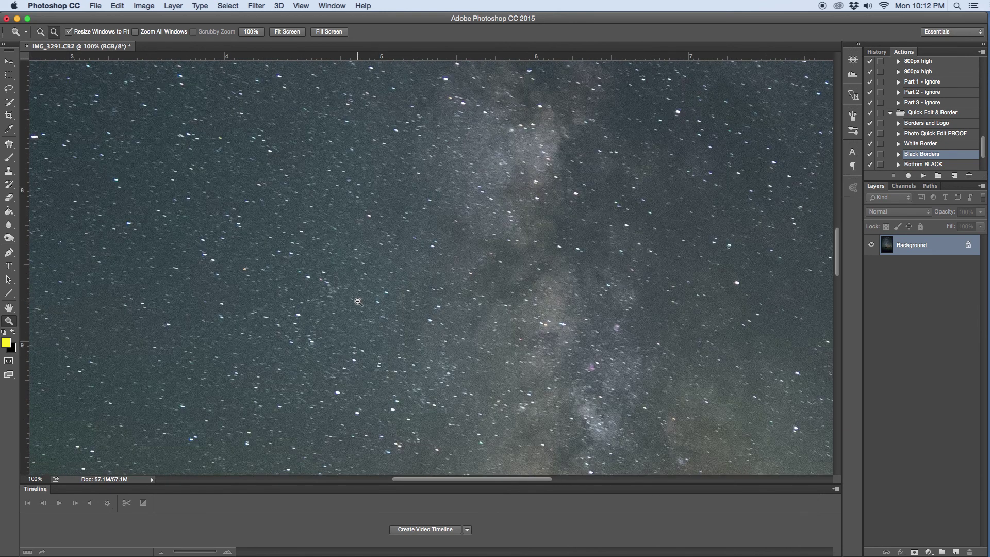
pyautogui.scroll(3, 359, 302)
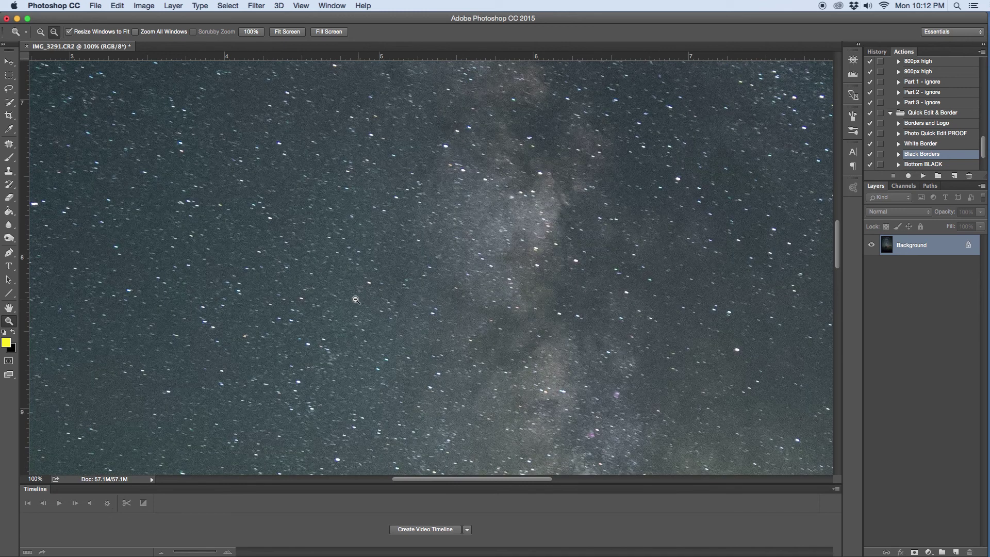